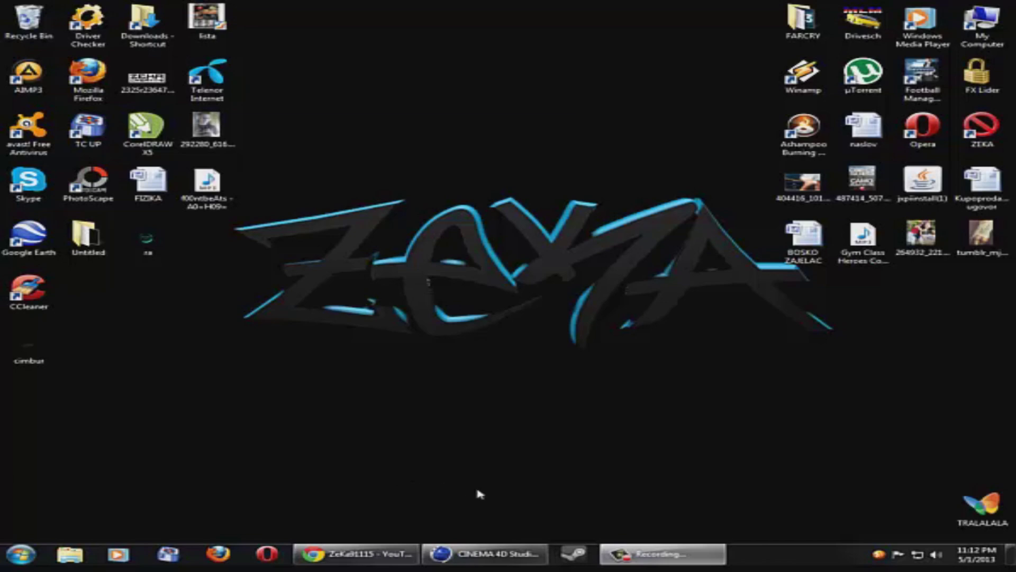
Step: Restore the Cinema 4D window and orbit the empty scene to a level front view of the grid
click(485, 554)
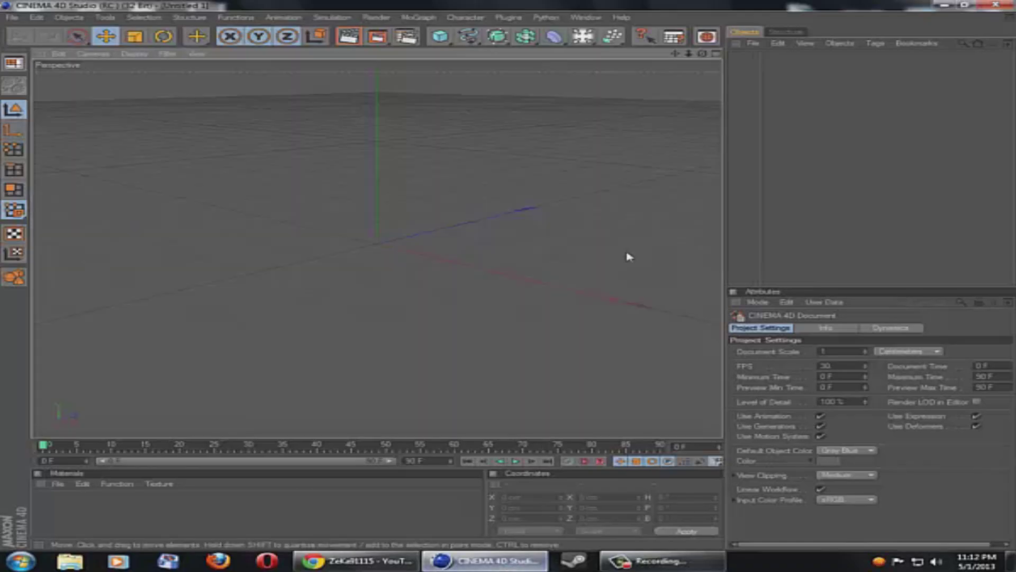
drag(702, 53, 702, 32)
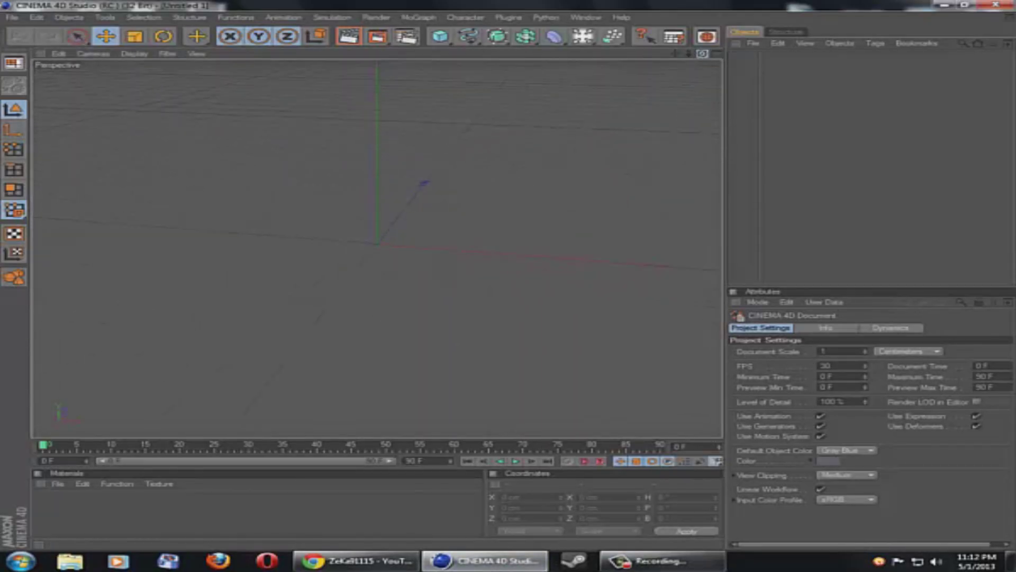
Step: Add a Plane primitive sized 99999 cm wide by 9999 cm high
click(583, 36)
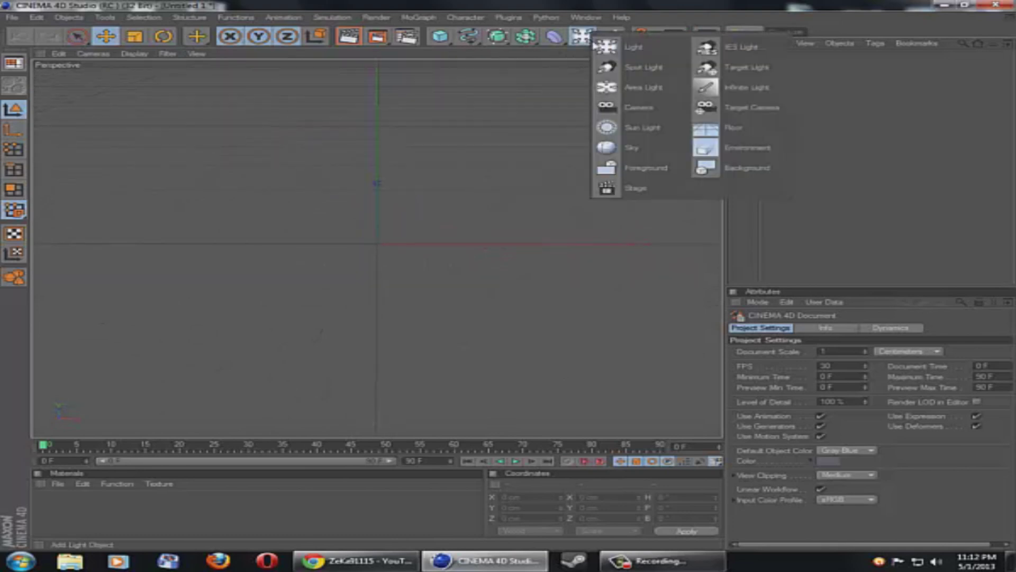
click(438, 32)
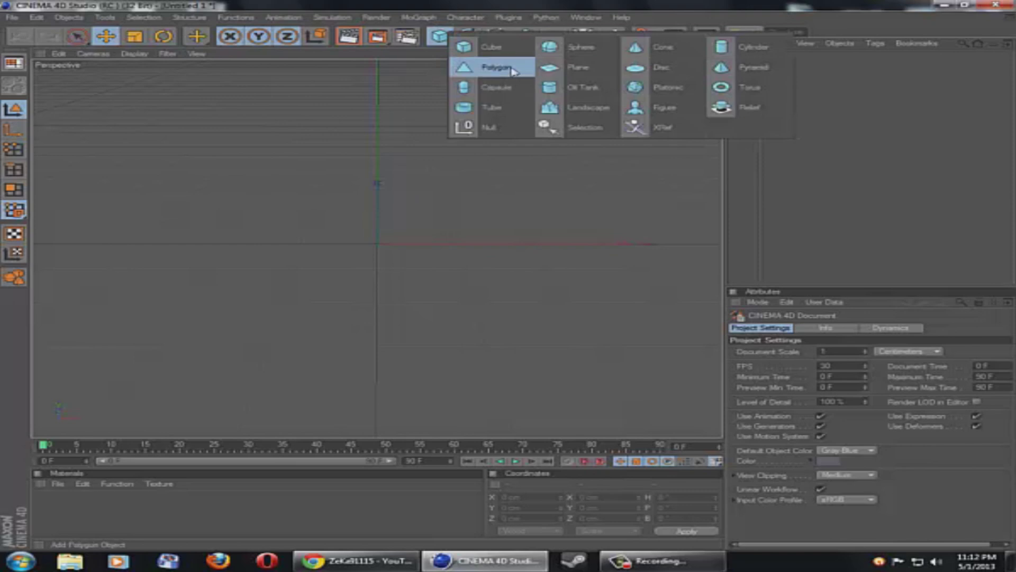
click(497, 68)
double_click(817, 352)
text(99999)
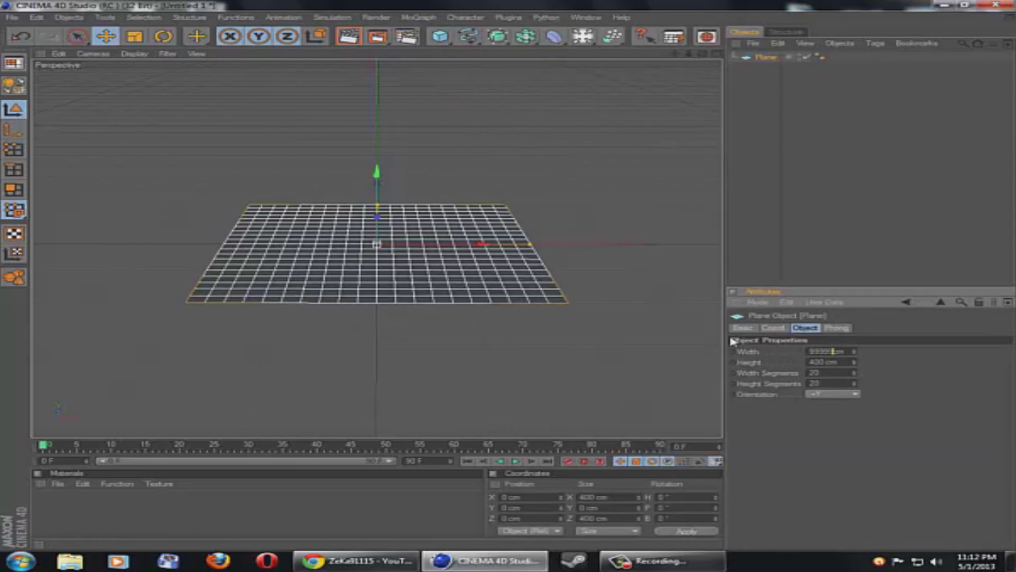
key(Tab)
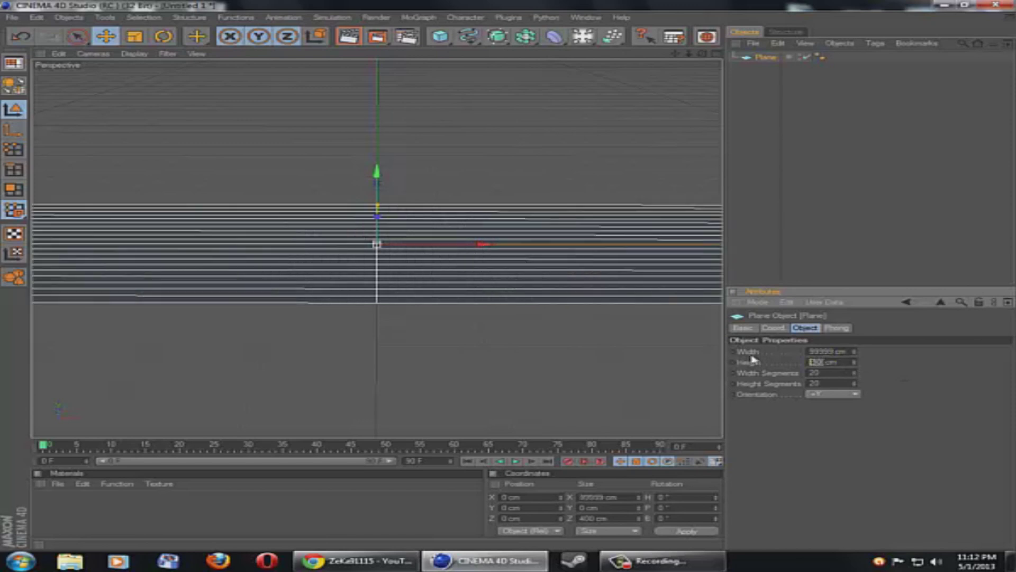
text(999)
key(Return)
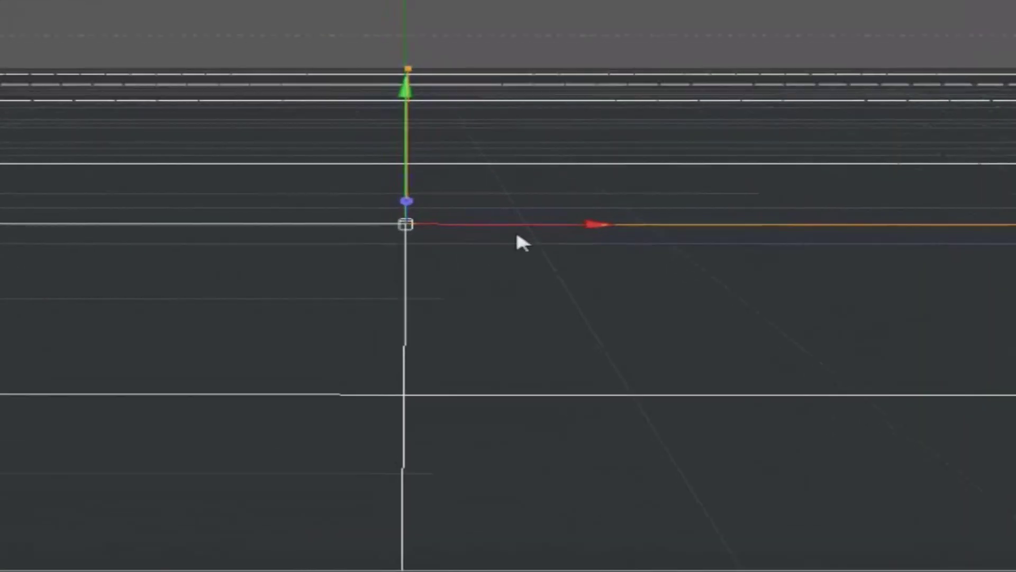
Step: Move the plane left and rotate it about 90° to stand upright as a backdrop
drag(441, 253, 308, 235)
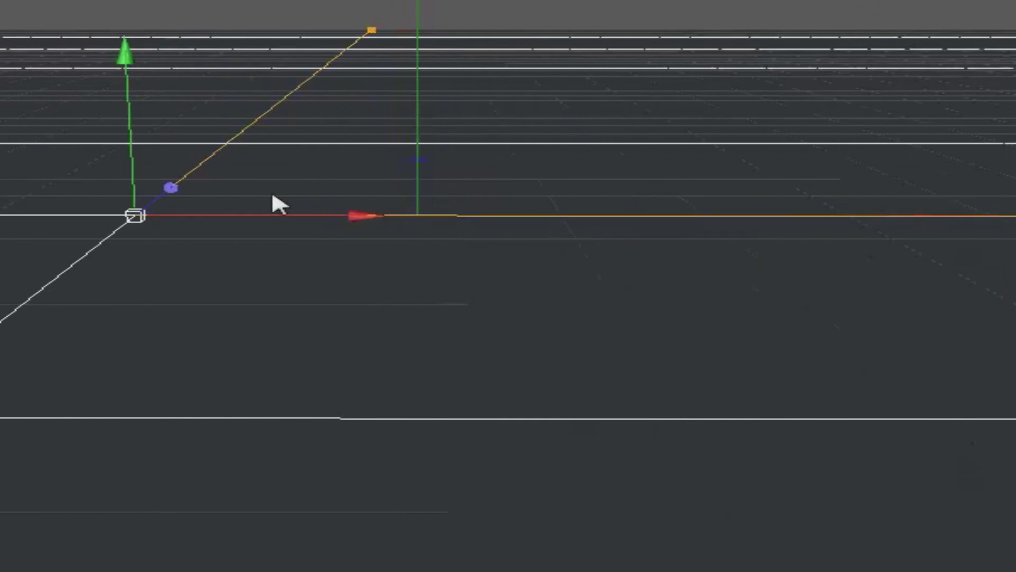
drag(187, 194, 172, 200)
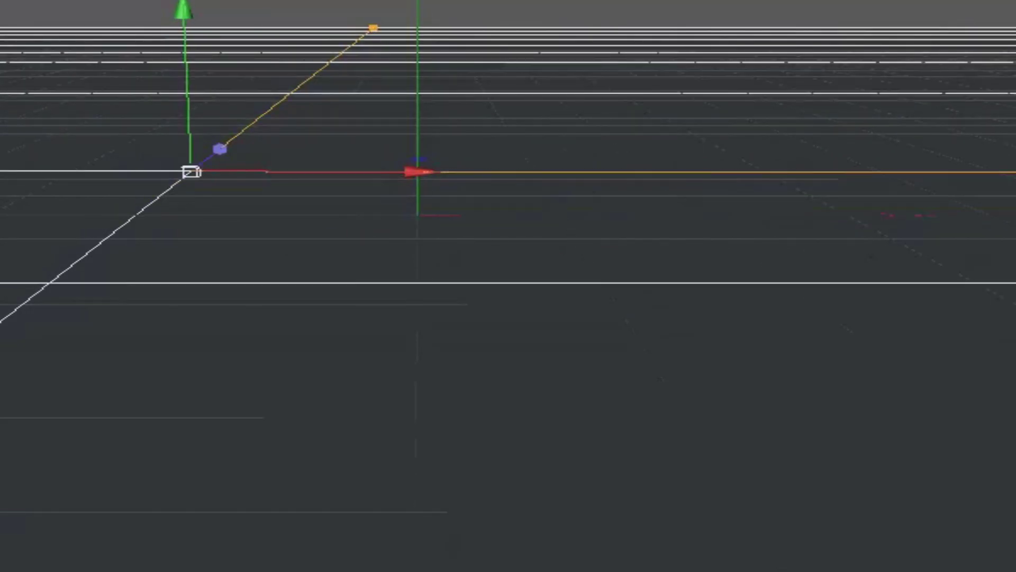
key(r)
mouse_move(182, 127)
mouse_down()
mouse_move(159, 258)
mouse_move(170, 340)
mouse_up()
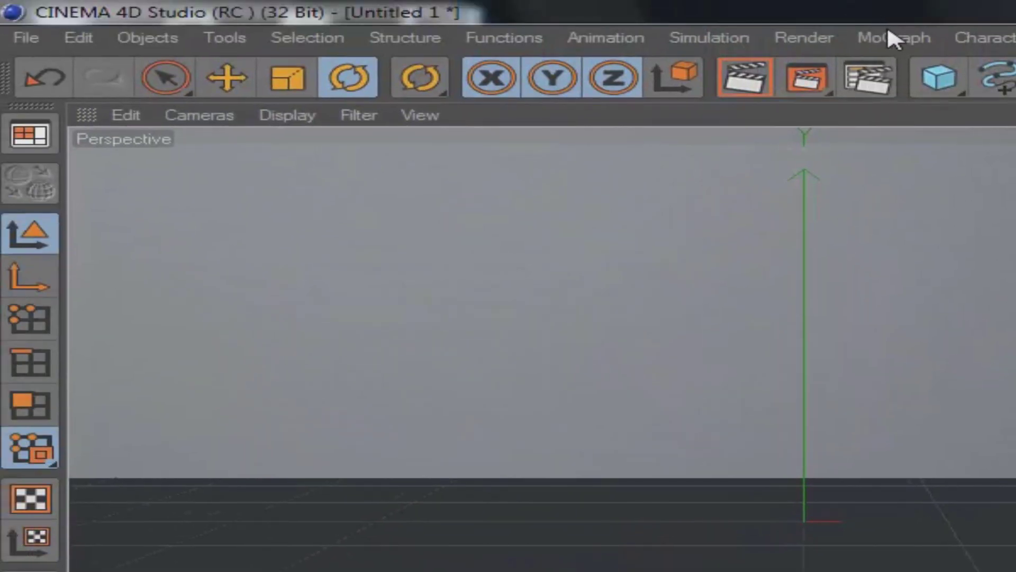
Step: Add a MoText object reading TUTORIJAL set in the Ethnocentric font
click(893, 38)
click(935, 296)
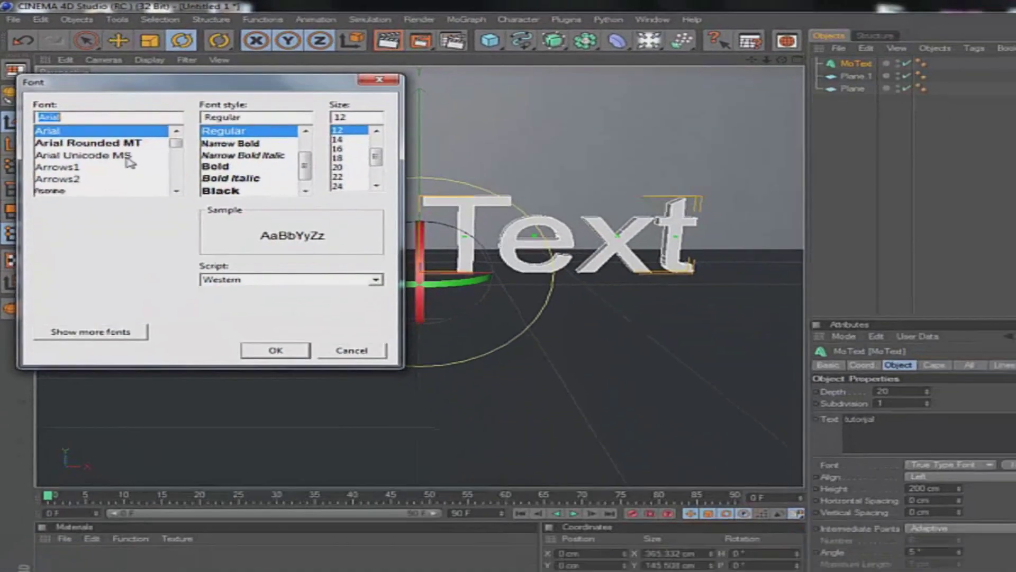
click(111, 140)
scroll(111, 149, down, 3)
scroll(117, 154, down, 3)
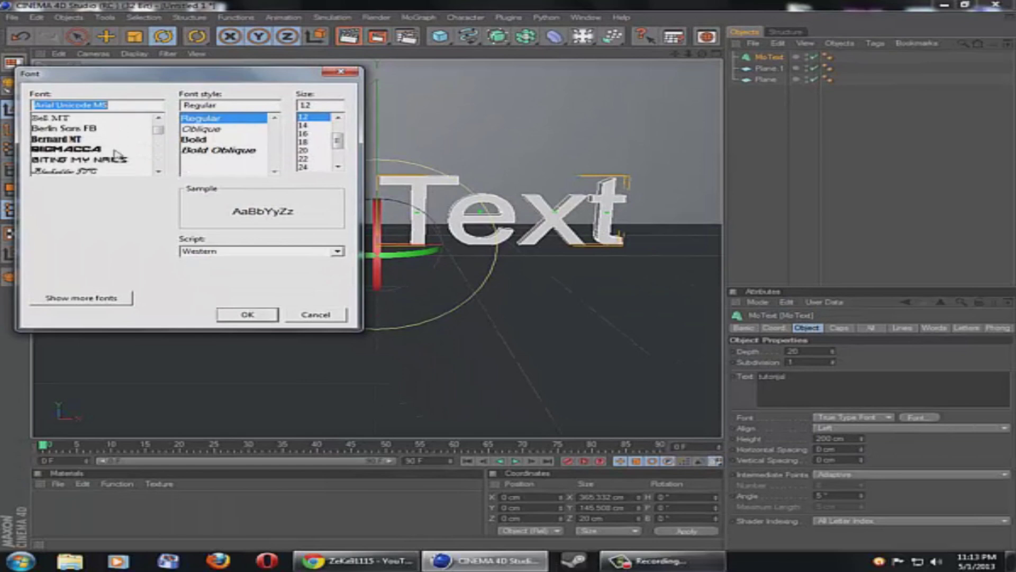
scroll(117, 154, down, 2)
scroll(117, 154, down, 2)
scroll(117, 154, down, 2)
scroll(118, 155, down, 2)
scroll(117, 155, down, 2)
scroll(117, 155, down, 2)
text(et)
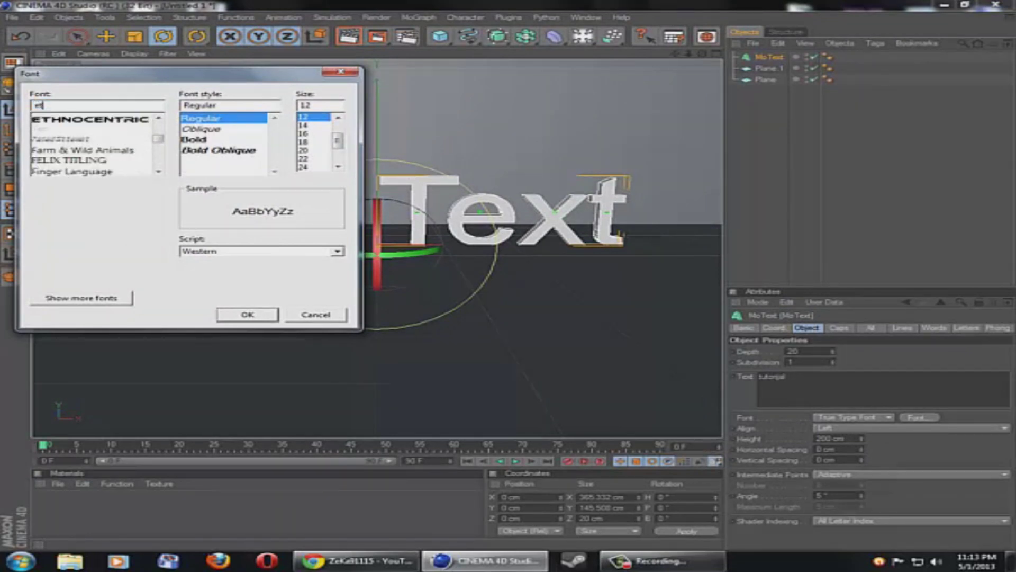
click(96, 121)
click(248, 314)
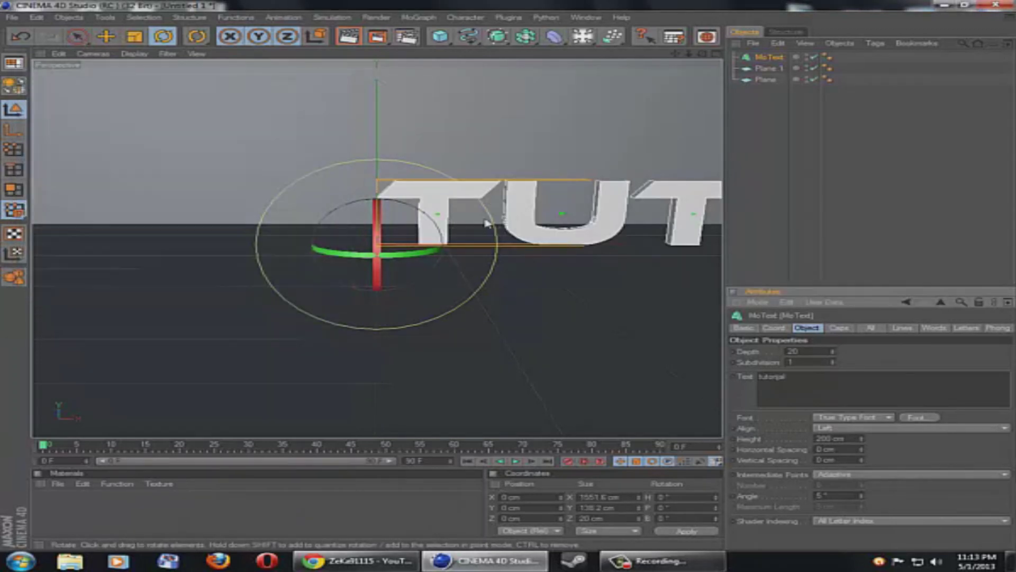
Step: Move the TUTORIJAL text left along X and scale it down
click(106, 36)
drag(424, 243, 124, 244)
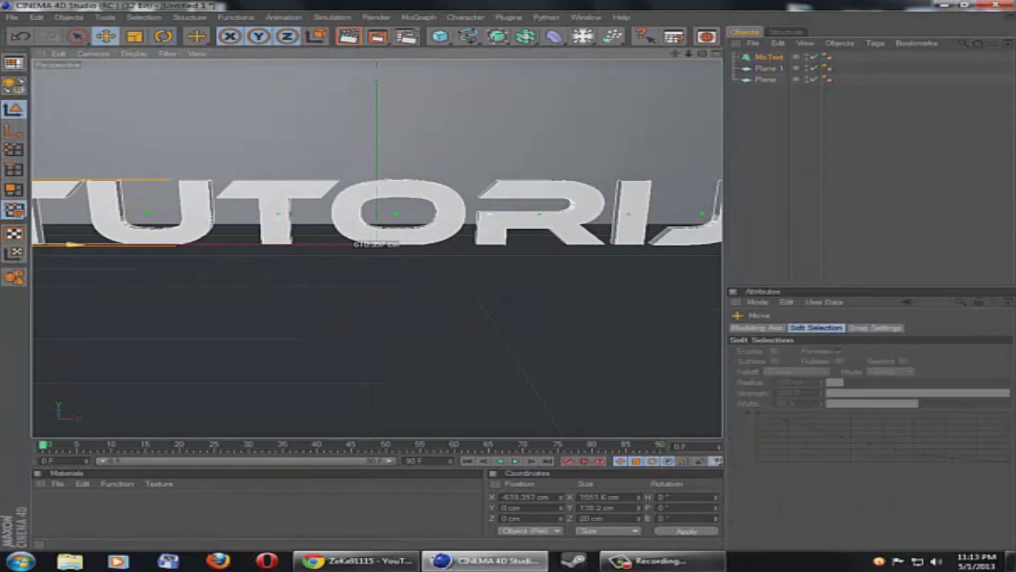
key(t)
mouse_move(205, 255)
mouse_down()
mouse_move(183, 253)
mouse_move(234, 249)
mouse_up()
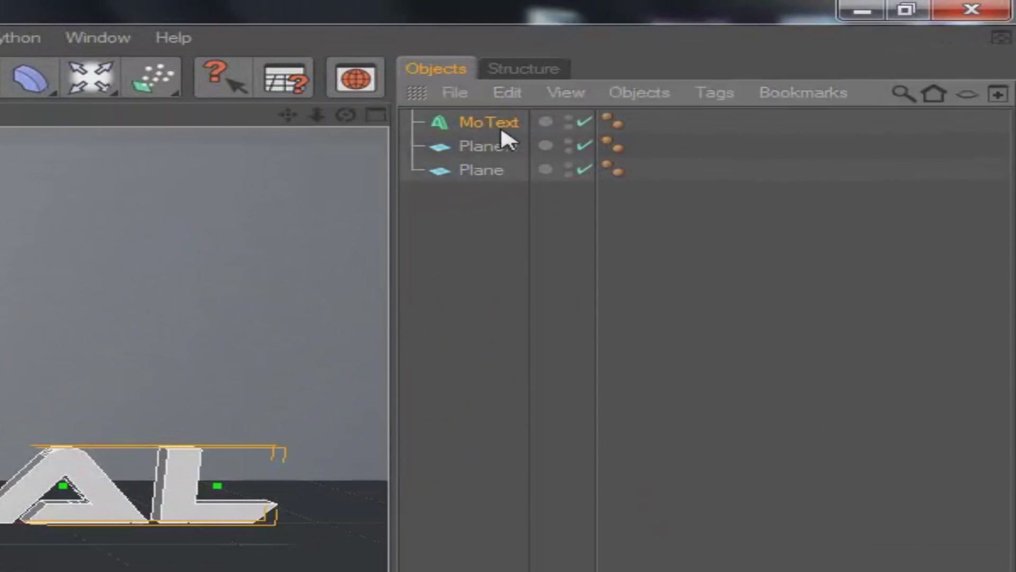
Step: Duplicate the MoText as MoText.1 and set the original's extrusion depth to 60
key(ctrl+c)
key(ctrl+v)
click(507, 119)
key(ctrl+z)
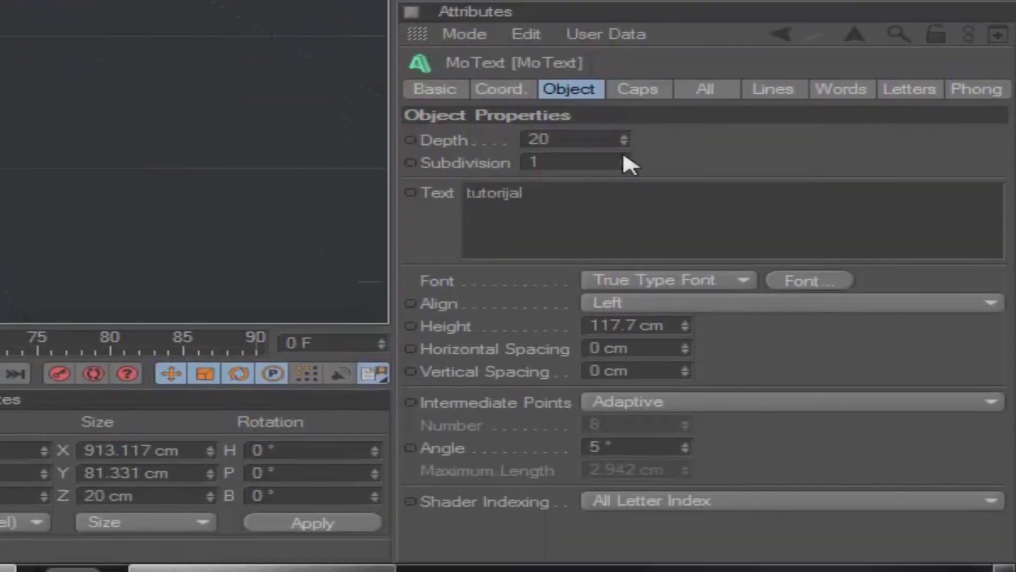
click(597, 144)
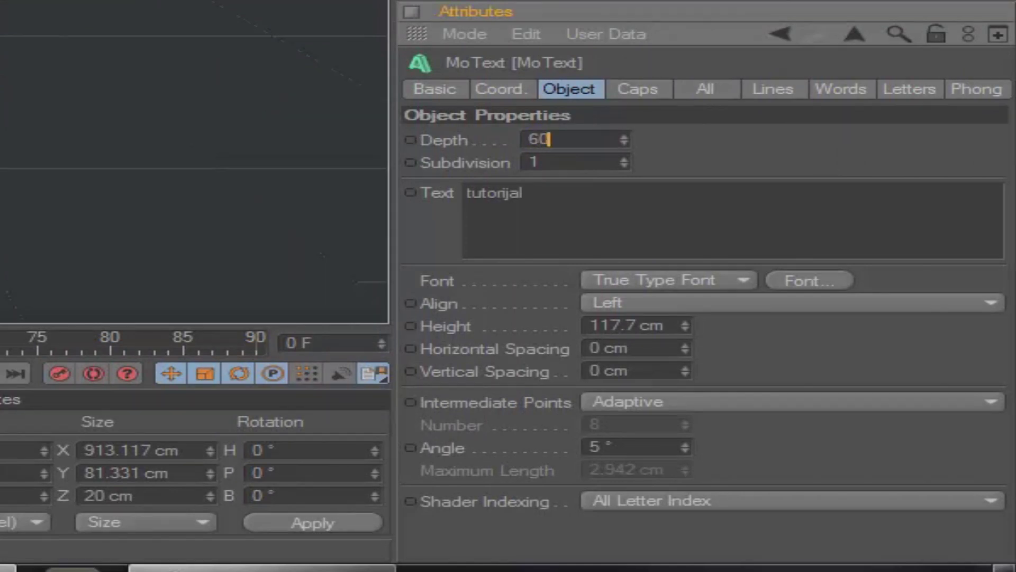
key(Return)
click(577, 140)
key(BackSpace)
key(BackSpace)
text(60)
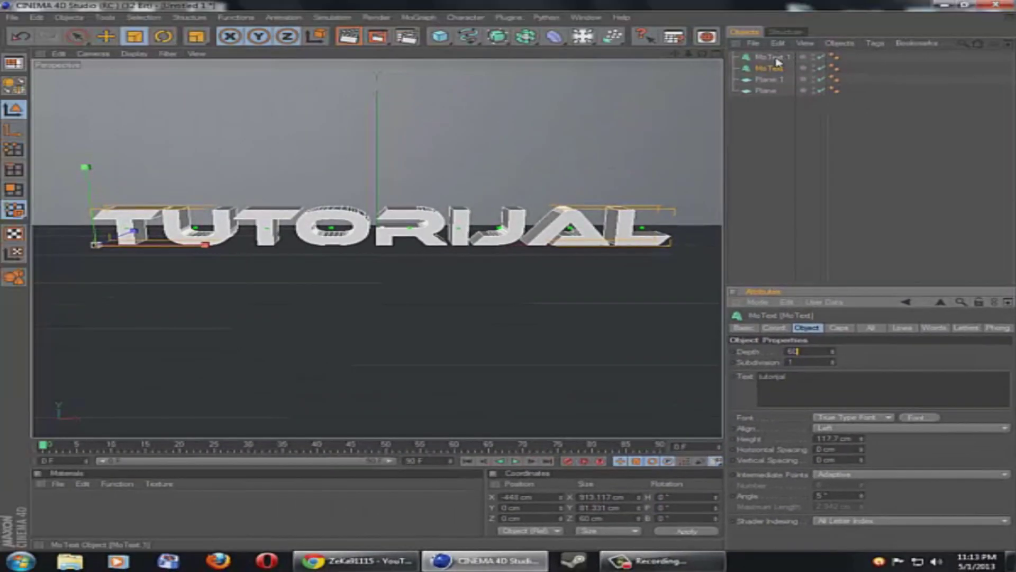
Step: Give the MoText.1 copy Fillet Caps on both its start and end edges
click(777, 59)
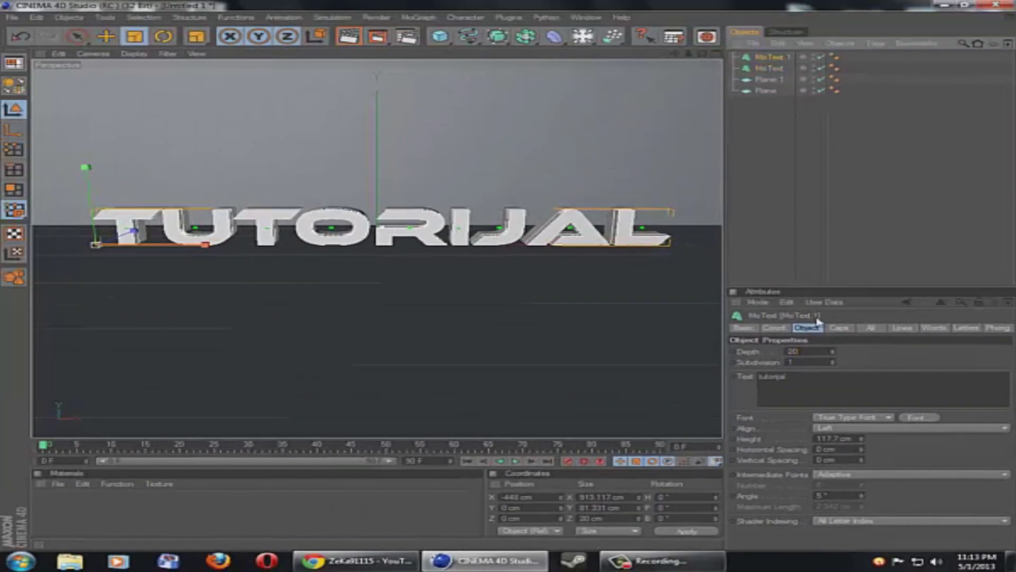
click(806, 353)
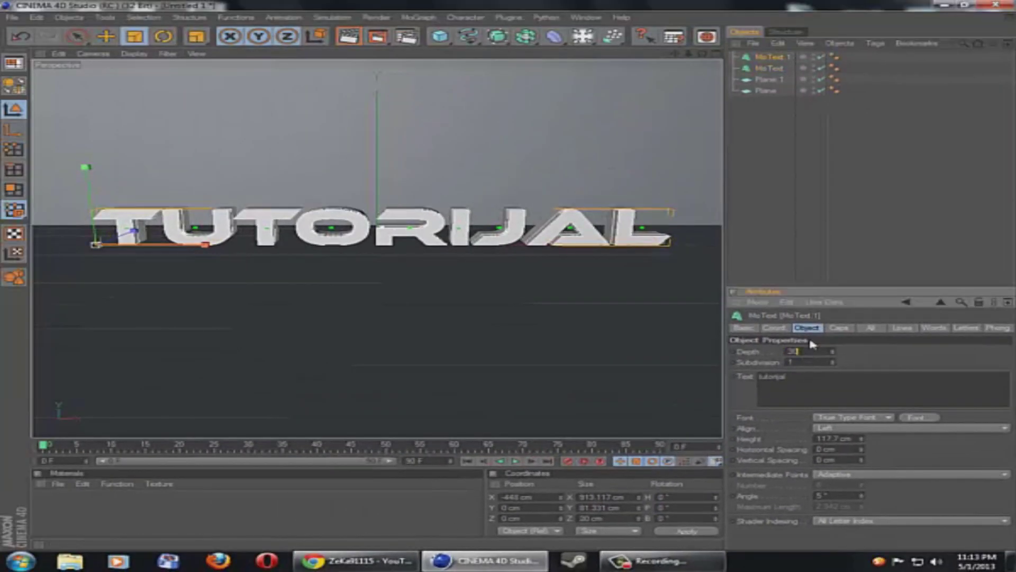
click(839, 328)
click(836, 351)
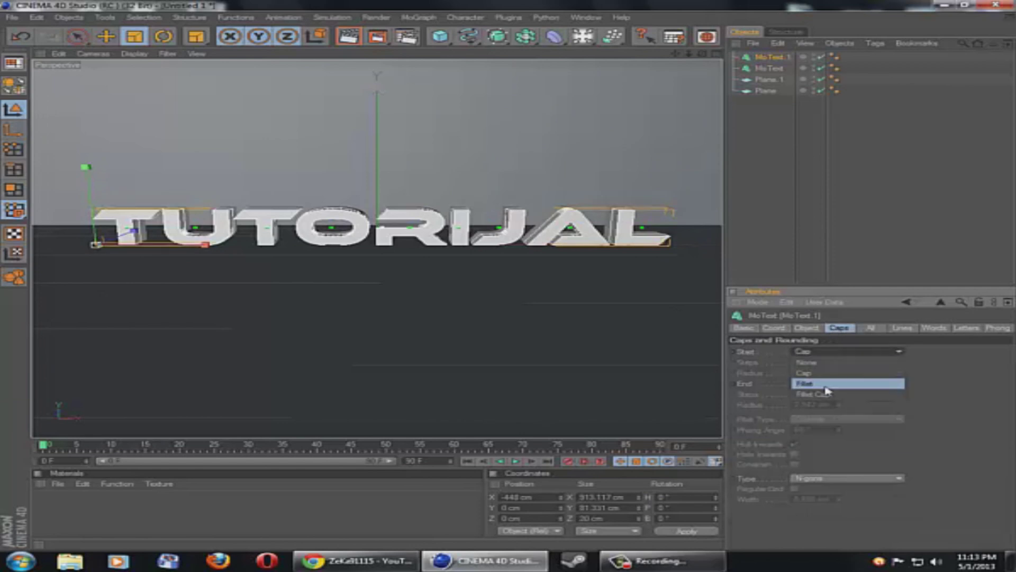
click(826, 395)
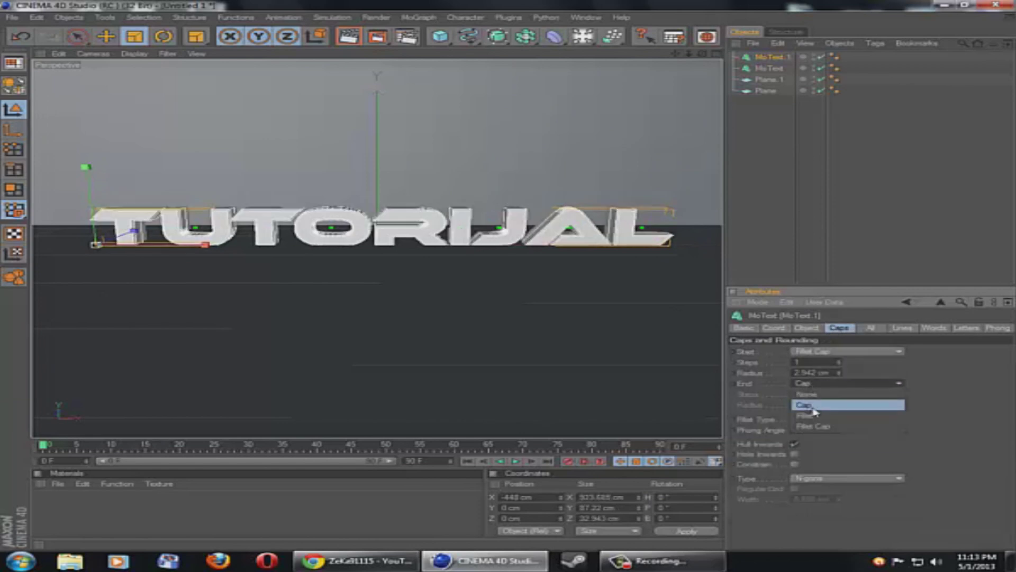
click(819, 426)
Step: Push the original MoText back along Z to about -27.264 cm
click(769, 69)
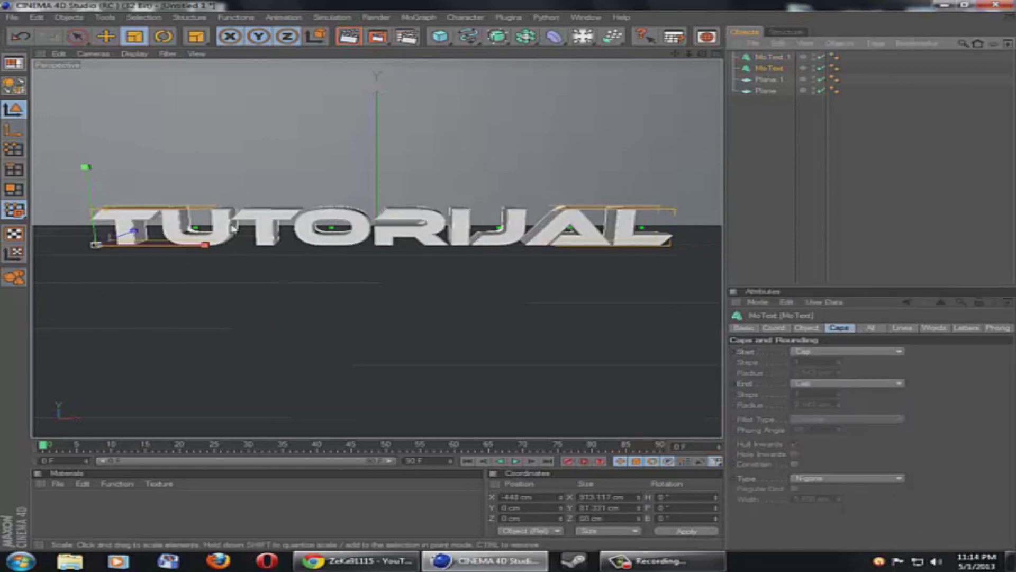
key(e)
mouse_move(129, 233)
mouse_down()
mouse_move(113, 241)
mouse_move(131, 231)
mouse_up()
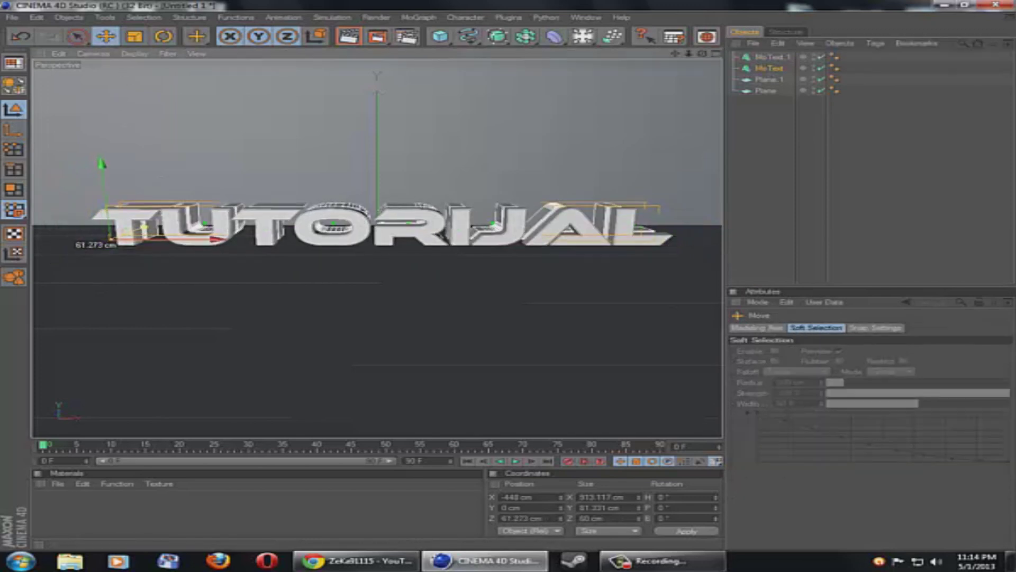
drag(130, 231, 122, 236)
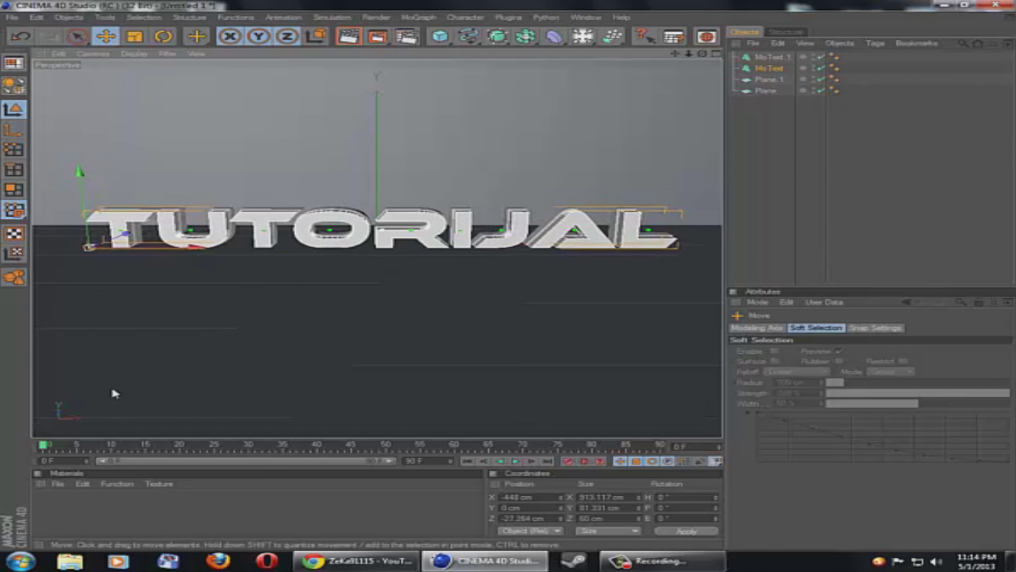
scroll(196, 346, down, 1)
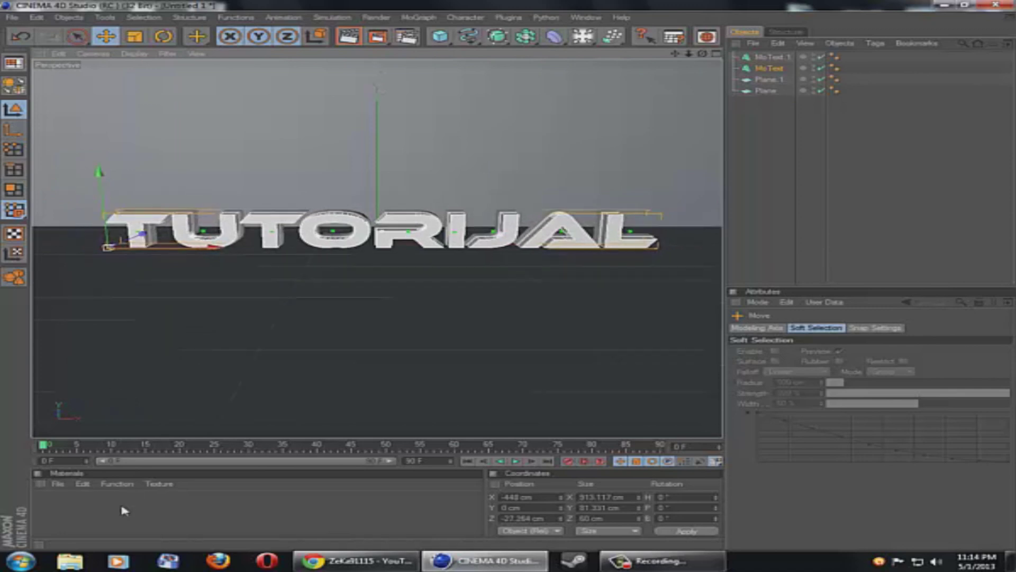
Step: Create a default Mat and a Nukei material, applying the Nukei to the floor plane
double_click(73, 507)
click(58, 483)
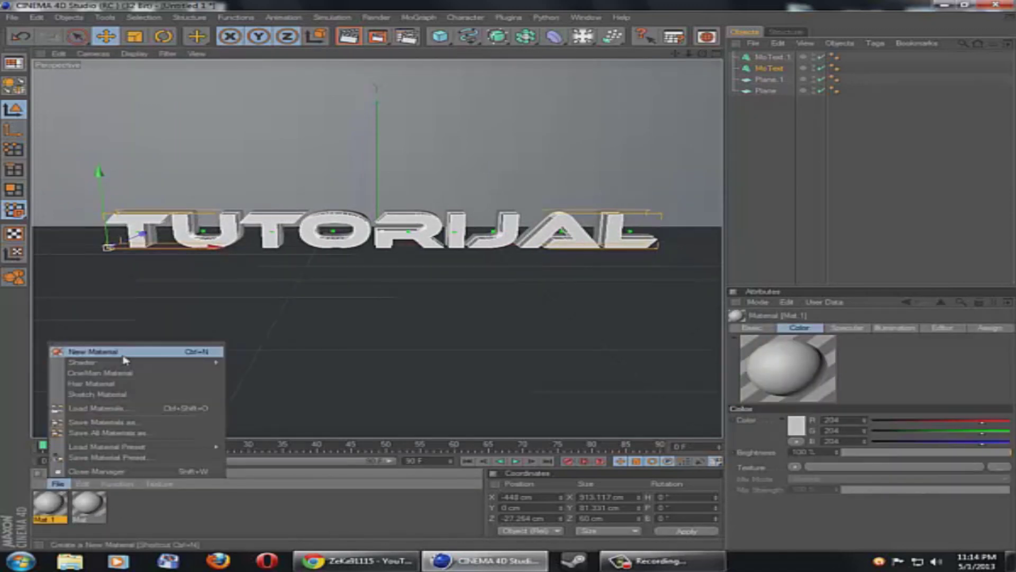
mouse_move(87, 361)
click(255, 421)
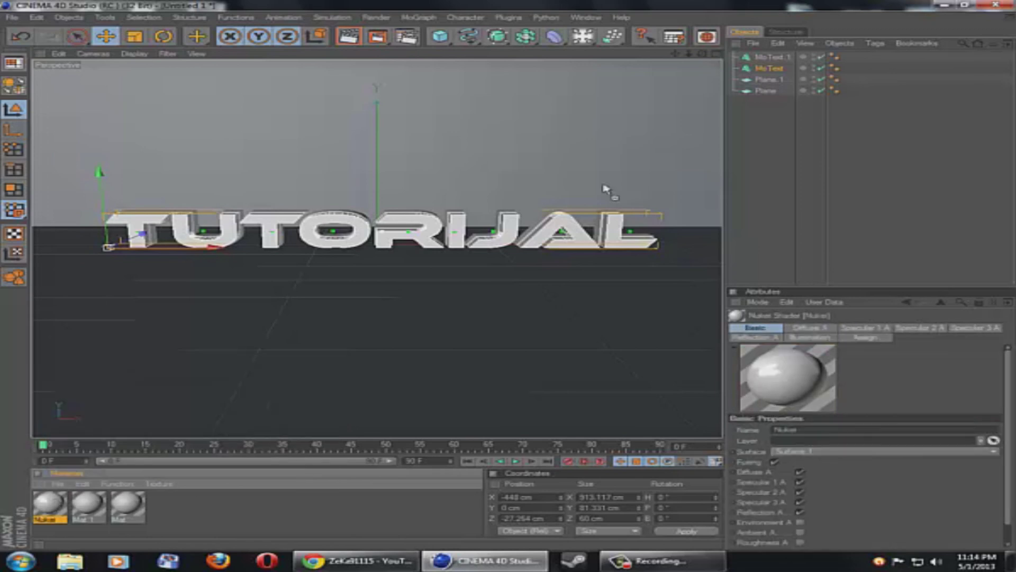
drag(766, 94, 766, 92)
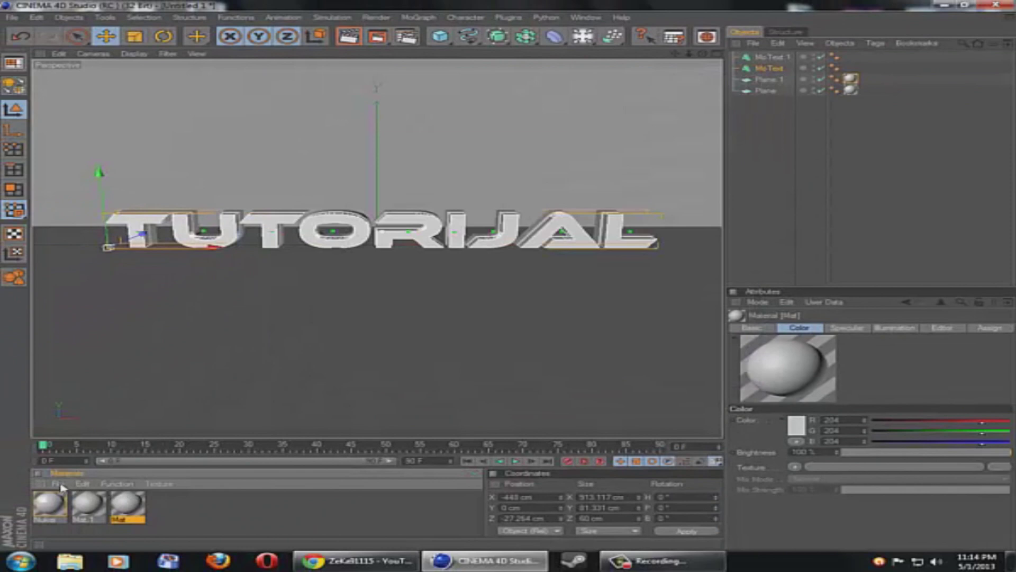
Step: Create a second Nukei material, Nukei.1, with a black diffuse colour
click(58, 483)
click(254, 427)
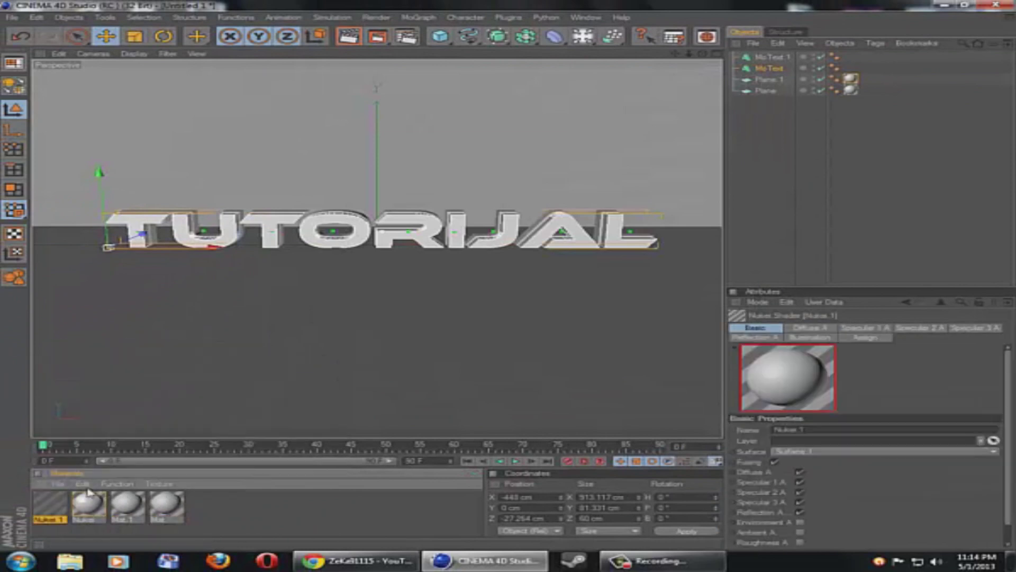
double_click(61, 503)
click(265, 212)
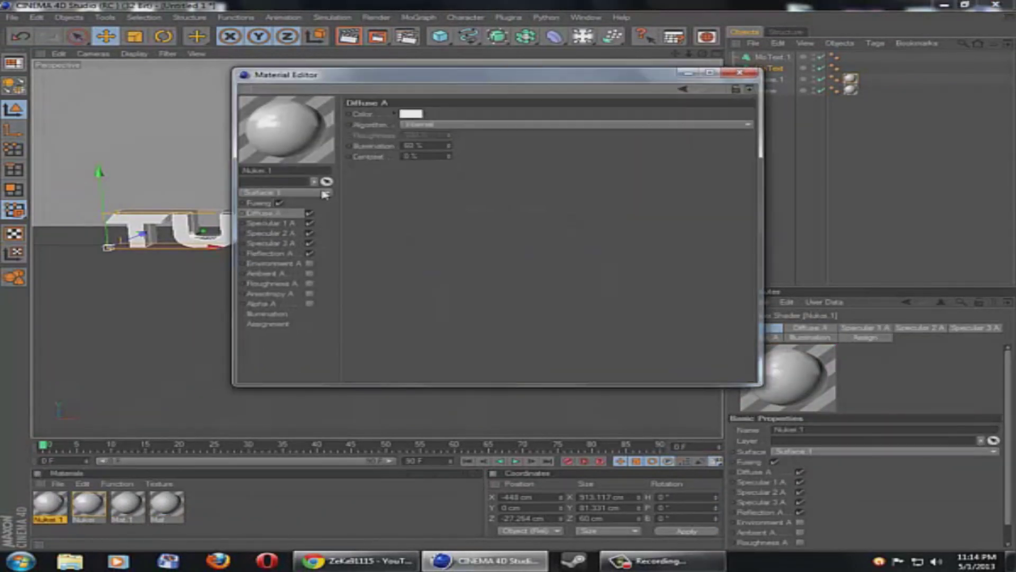
click(412, 114)
click(317, 148)
click(374, 159)
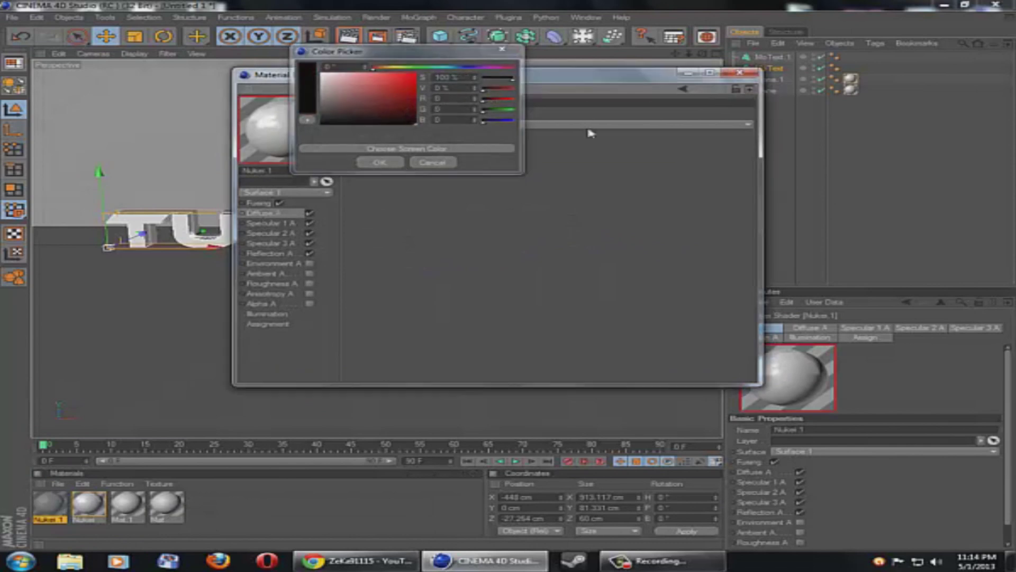
click(752, 73)
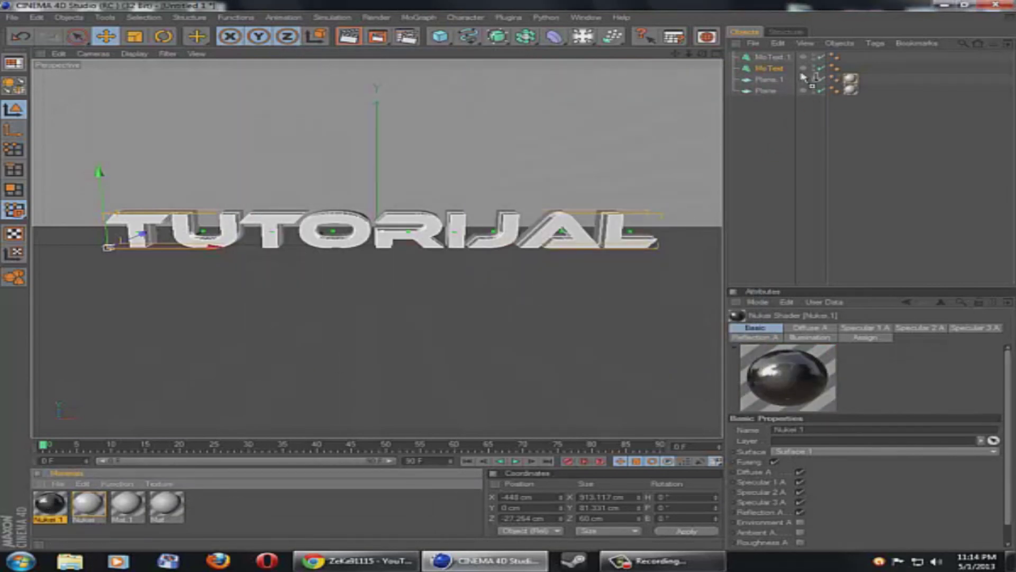
Step: Apply black Nukei.1 to MoText and Mat to MoText.1, then add a light
drag(804, 79, 802, 69)
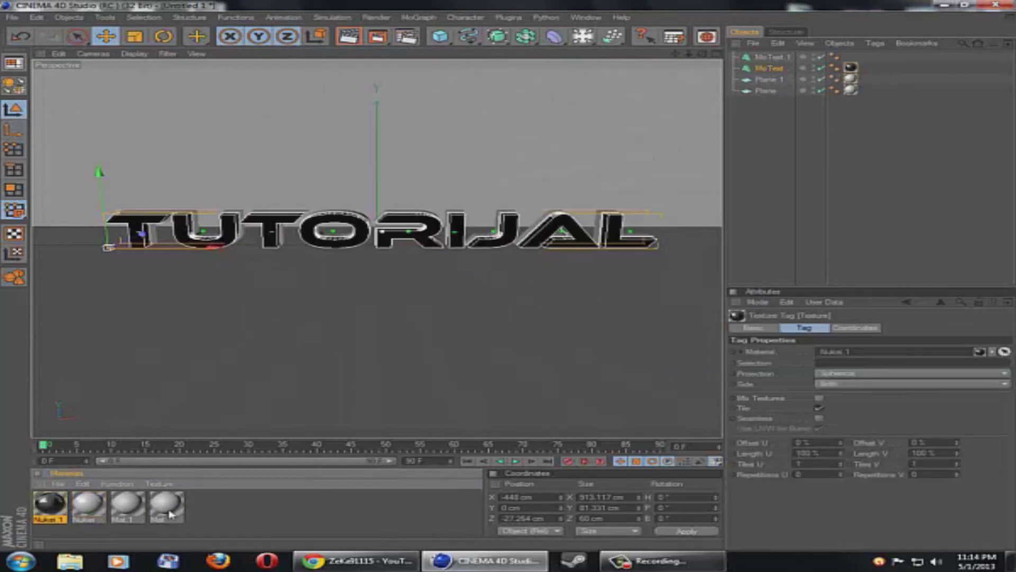
drag(783, 61, 784, 57)
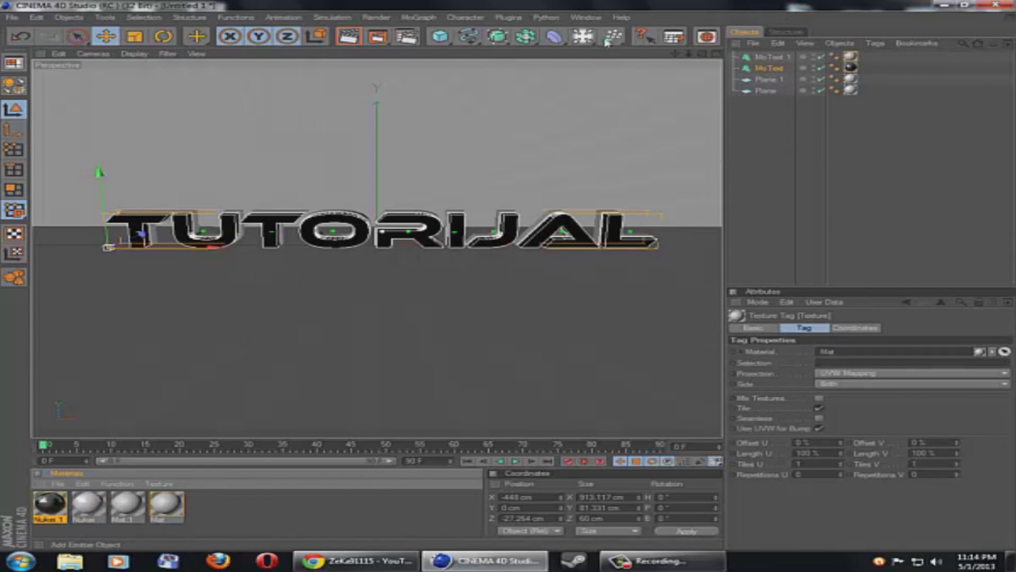
click(583, 36)
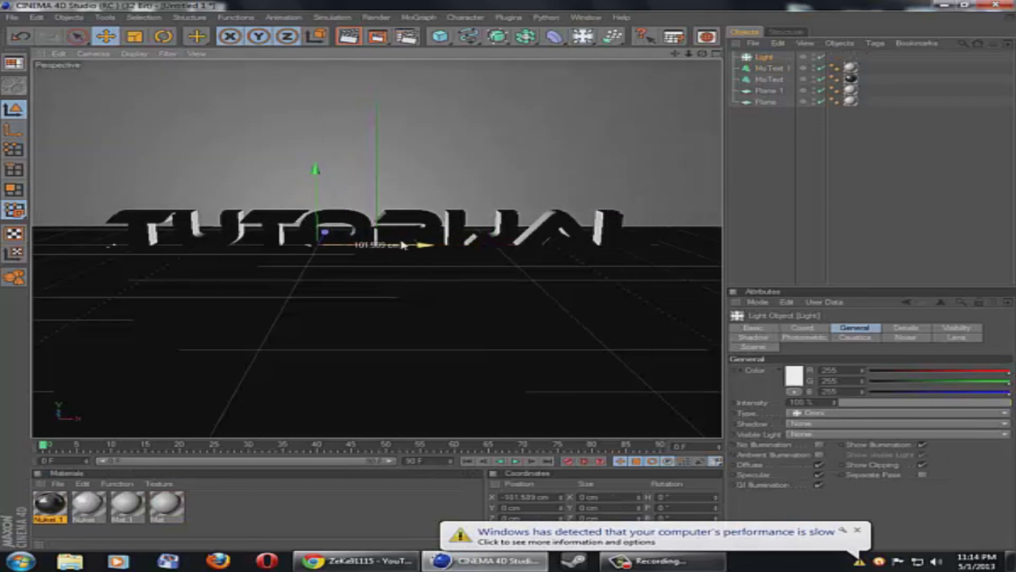
Step: Move the light forward and up above the text, render a preview, and widen the 3D view
mouse_move(323, 238)
mouse_down()
mouse_move(263, 333)
mouse_move(411, 336)
mouse_up()
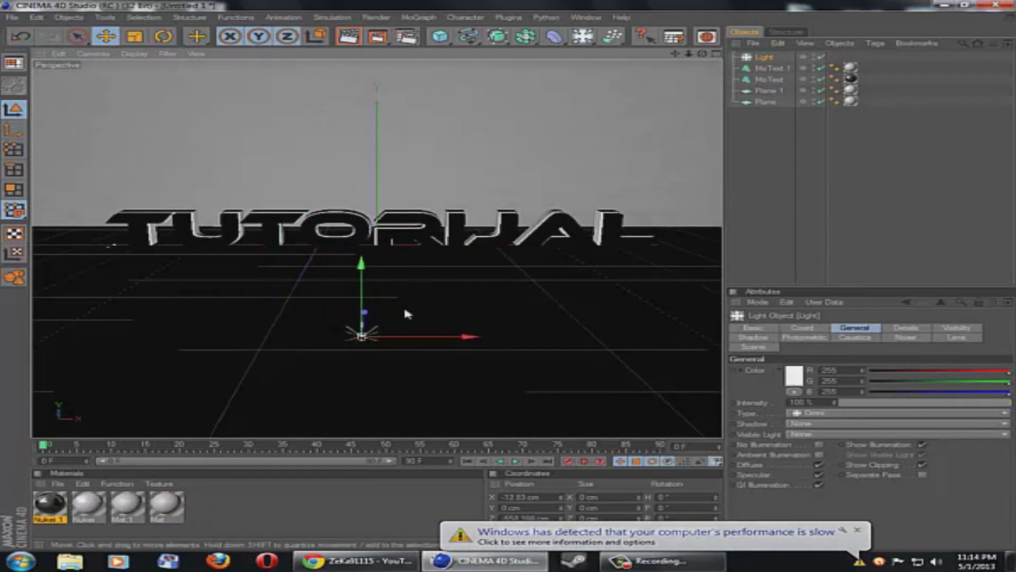
drag(369, 286, 377, 68)
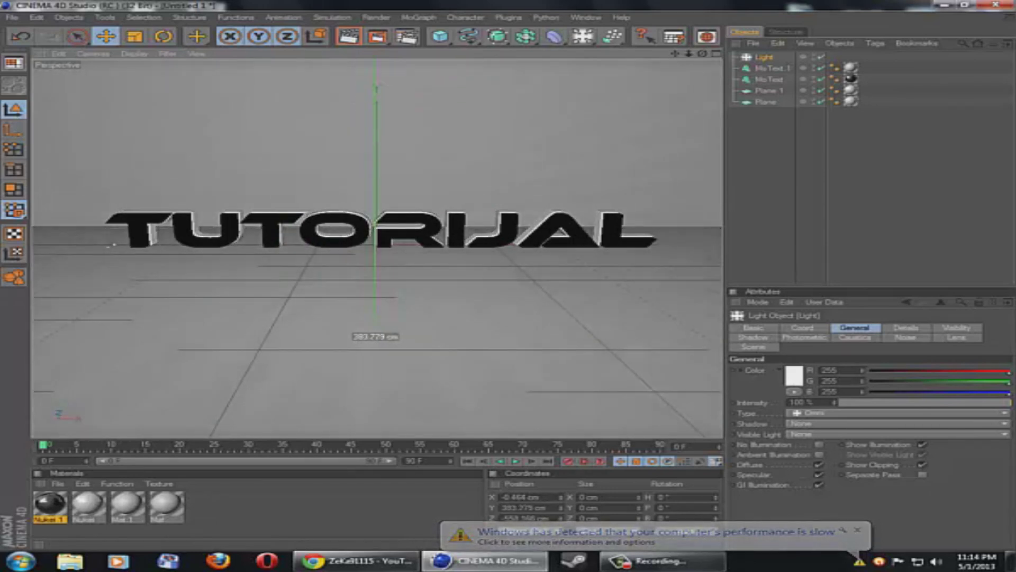
click(354, 42)
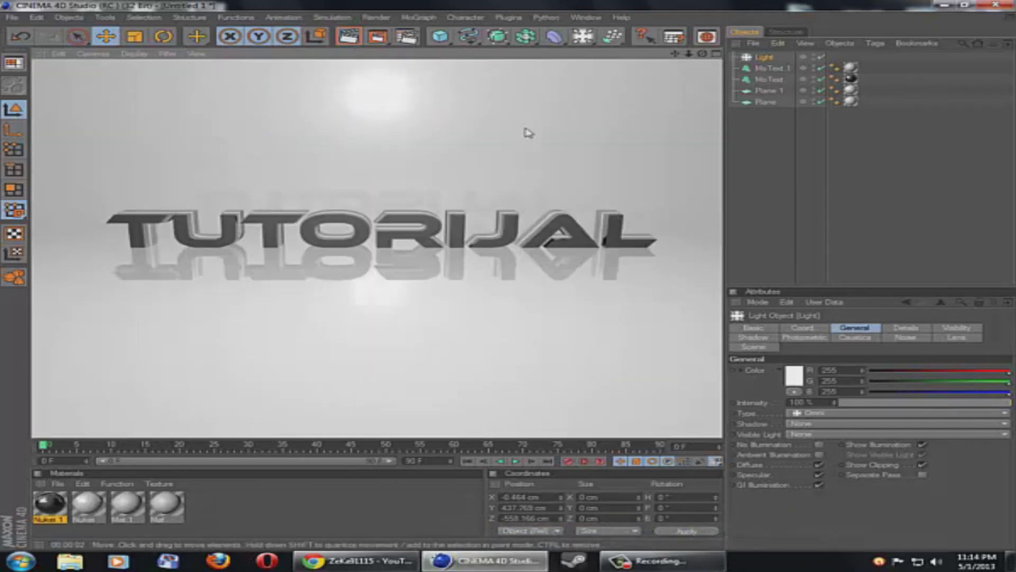
drag(719, 142, 809, 142)
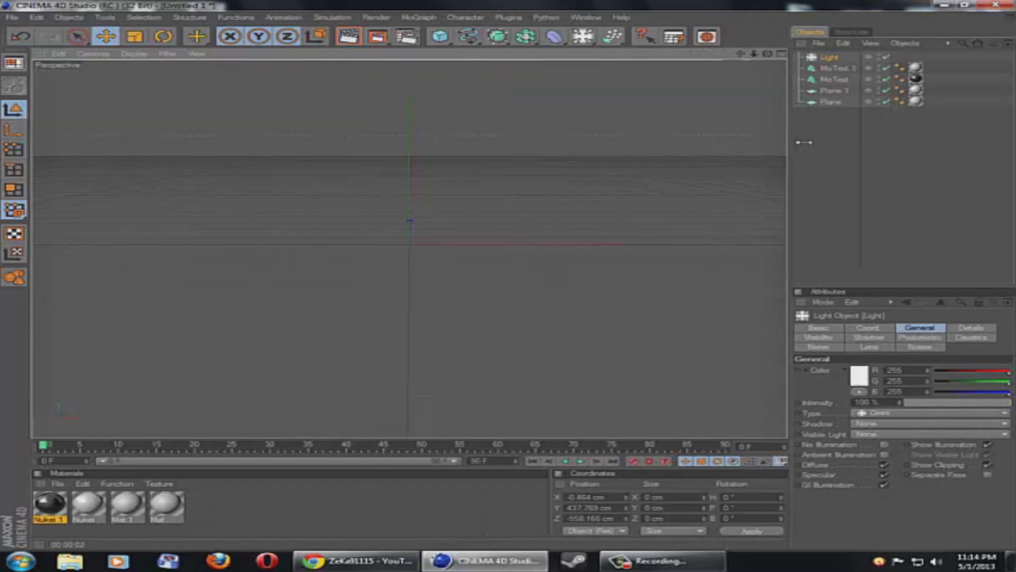
click(961, 339)
Step: Set the light's shadow type to Area, render a preview, and select the floor plane
click(921, 380)
click(903, 410)
click(353, 41)
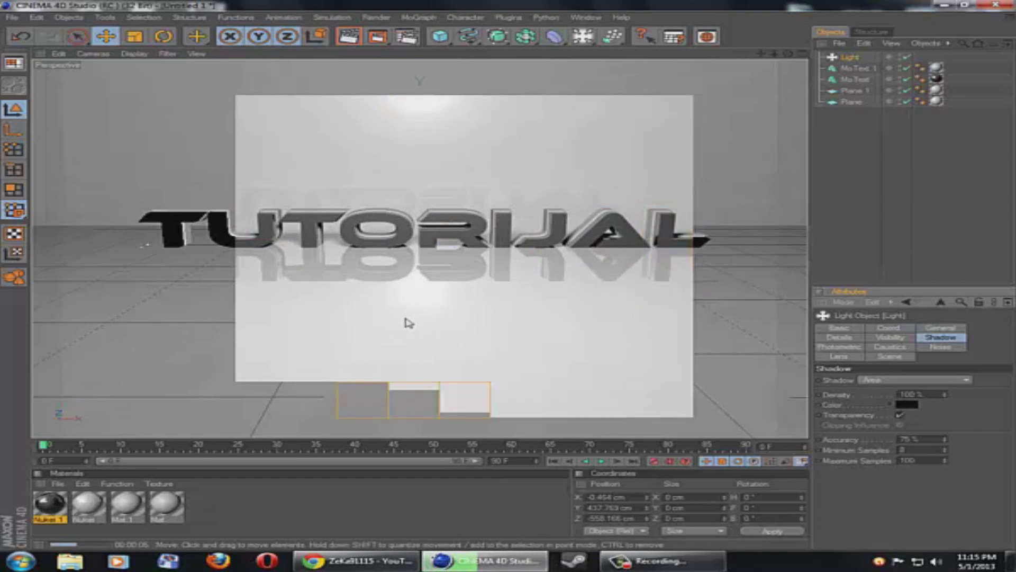
click(399, 298)
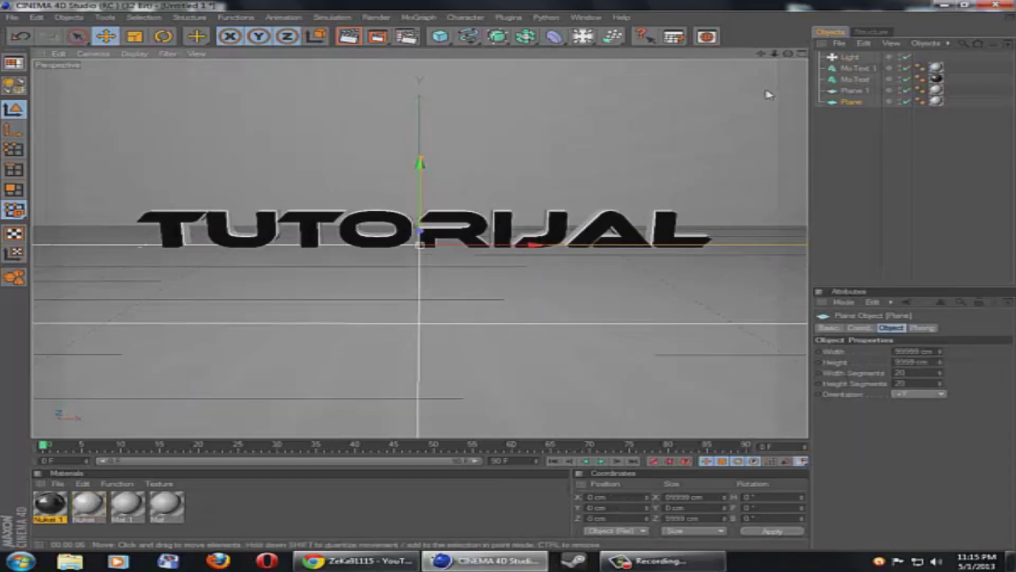
drag(582, 36, 752, 74)
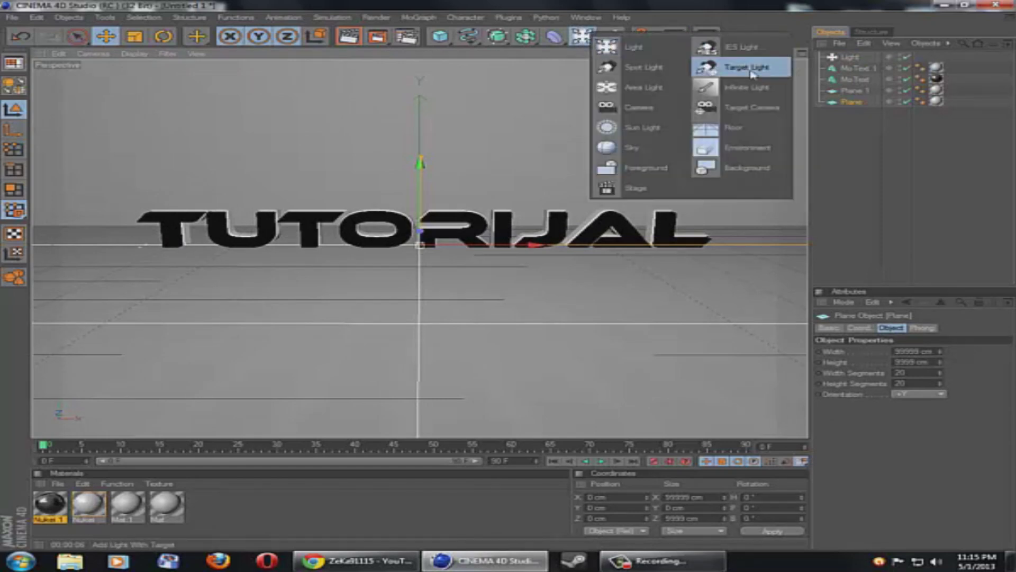
Step: Add a Camera and orbit, zoom and pan the perspective view toward the TUTORIJAL text
click(639, 109)
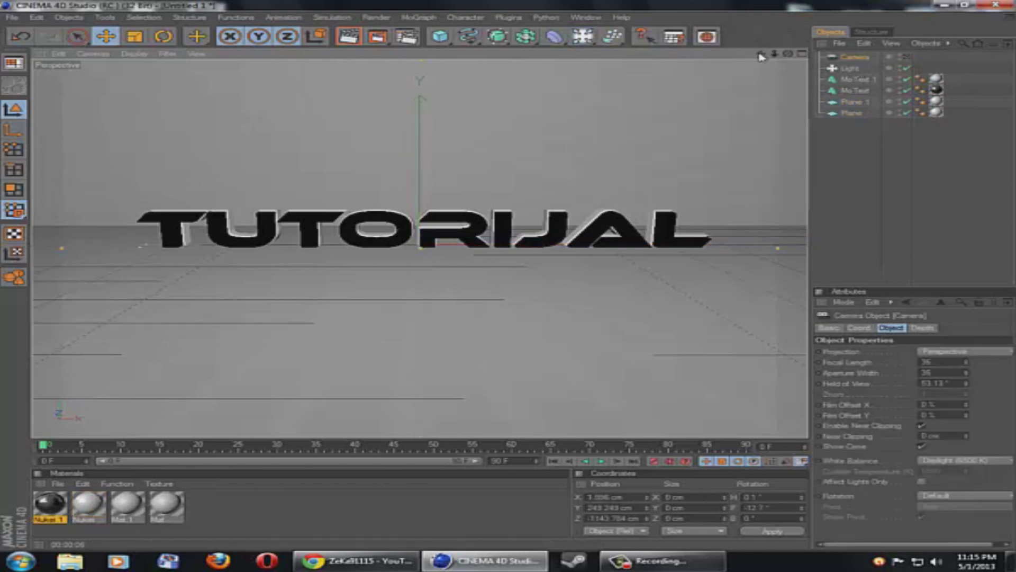
drag(789, 54, 762, 75)
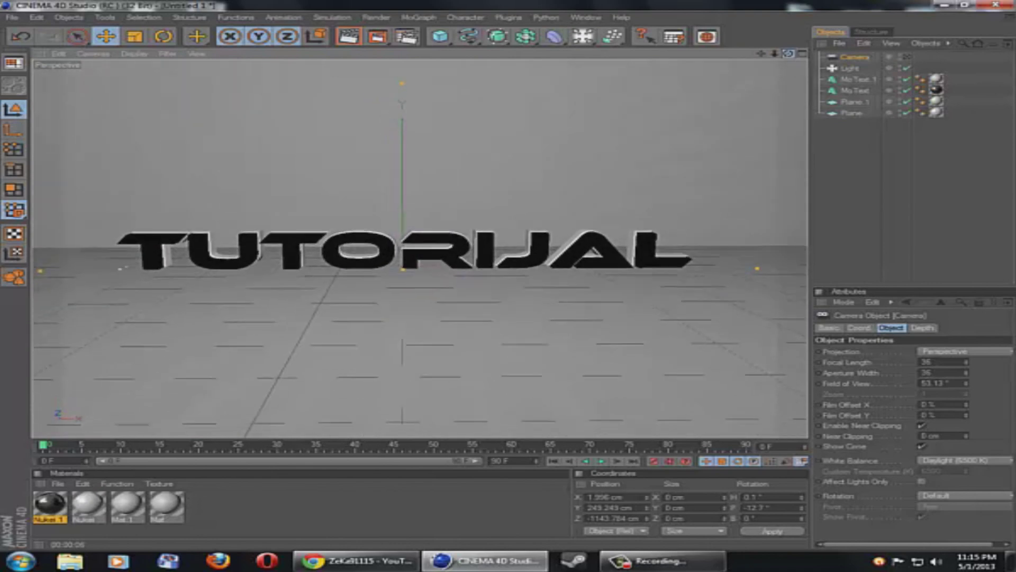
drag(762, 74, 707, 118)
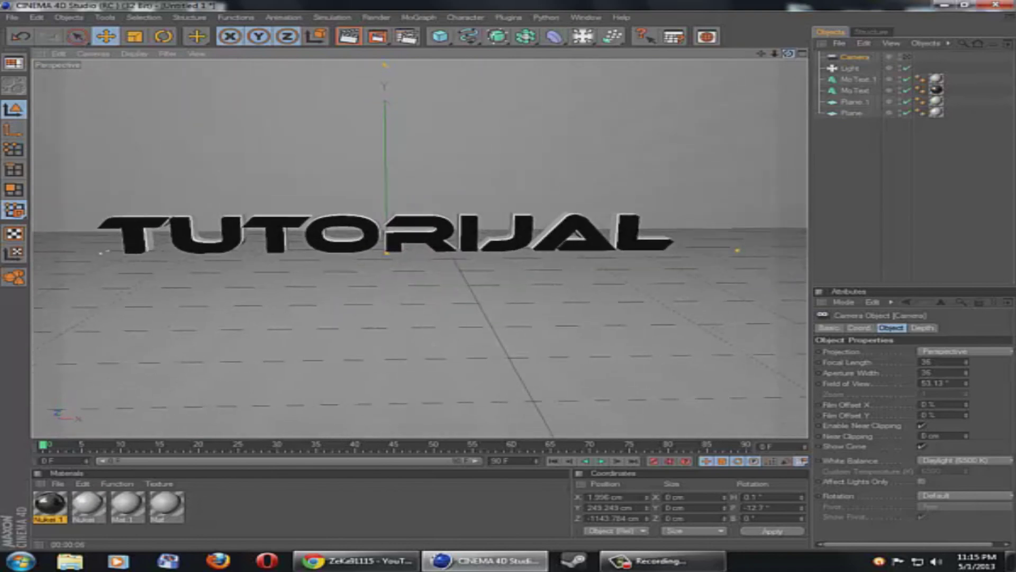
scroll(698, 99, up, 3)
mouse_move(760, 54)
mouse_down()
mouse_move(741, 79)
mouse_move(783, 74)
mouse_up()
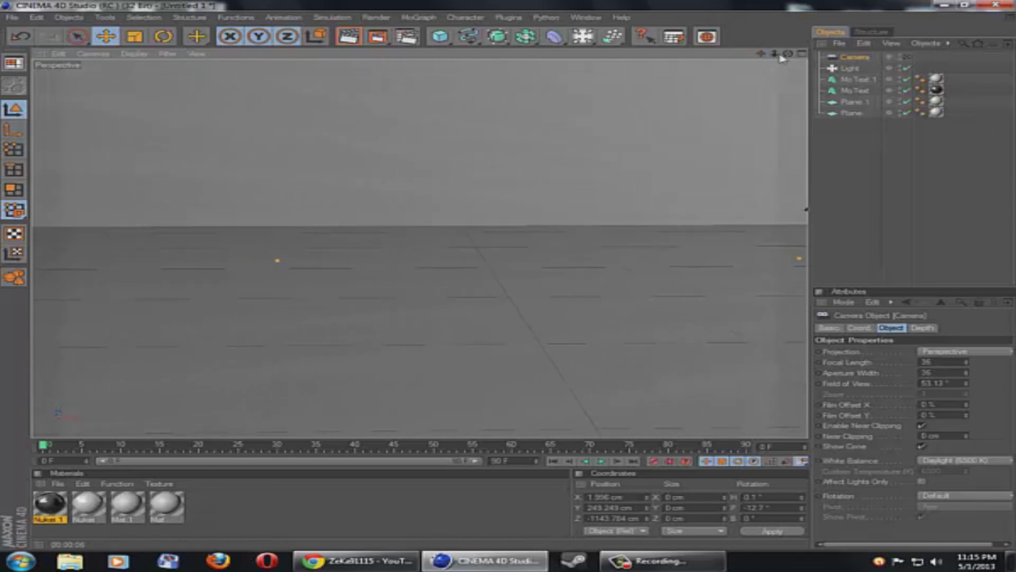
click(101, 55)
mouse_move(124, 70)
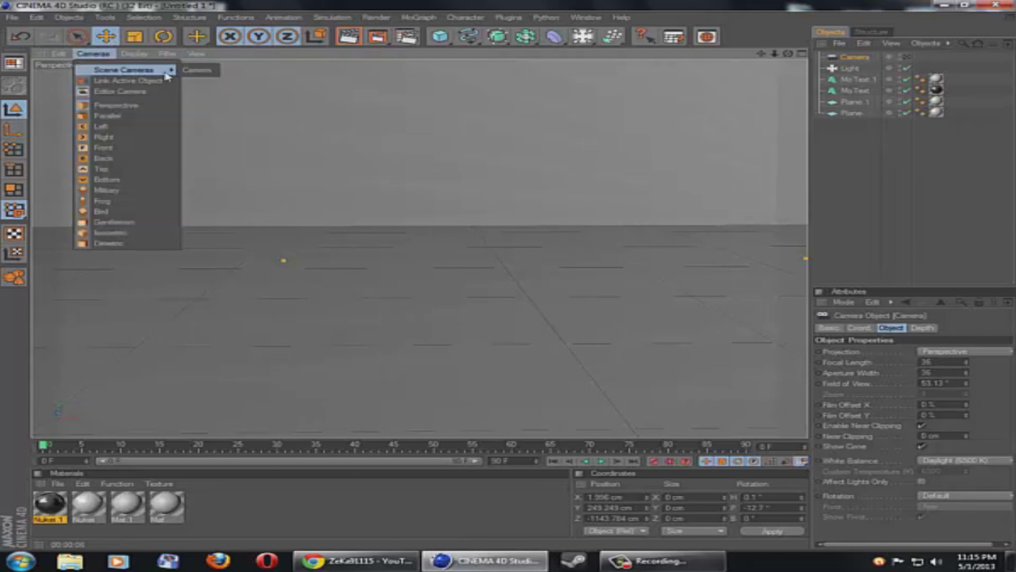
Step: Look through the Camera and pan it to a low starting spot across the empty floor at frame 0
click(197, 71)
drag(761, 54, 900, 56)
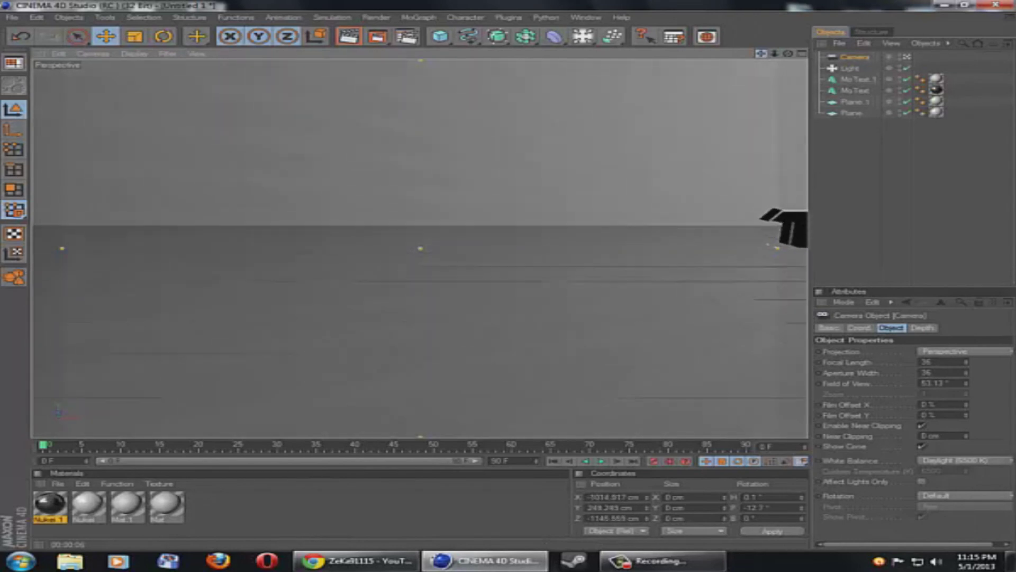
drag(774, 53, 630, 150)
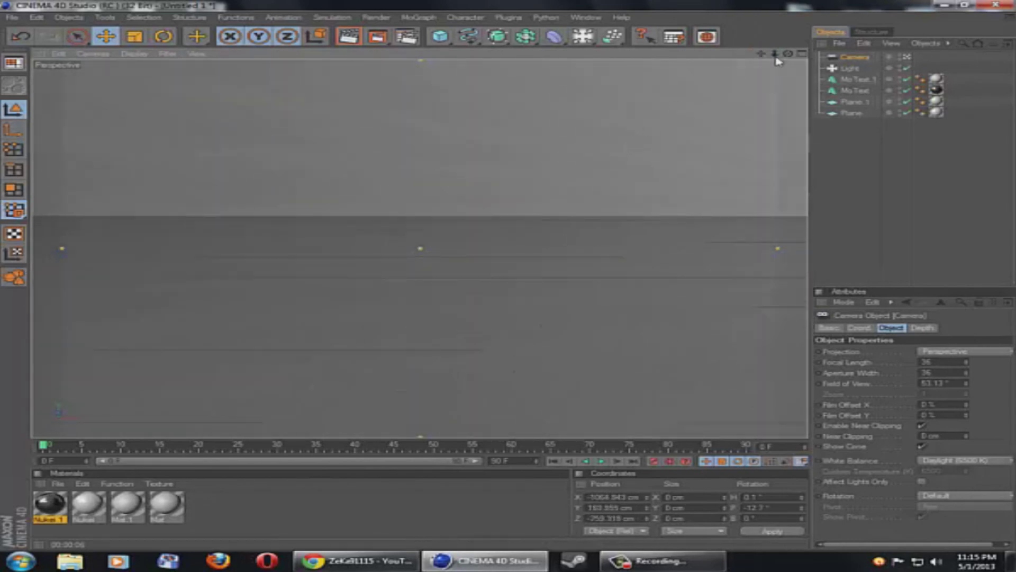
drag(761, 53, 762, 57)
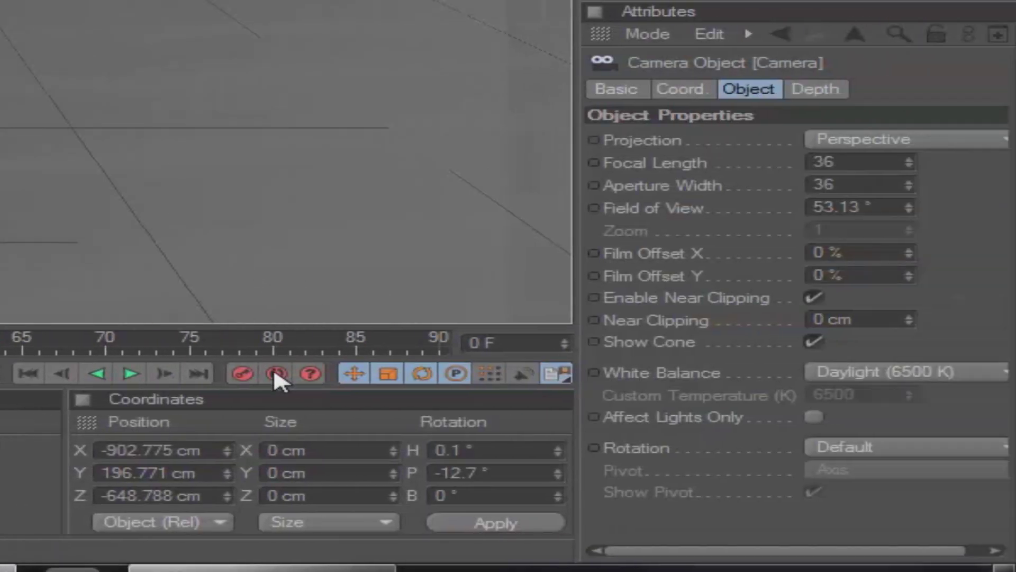
Step: Turn on Autokeying and key the camera panning toward the text around frames 41–47
click(275, 373)
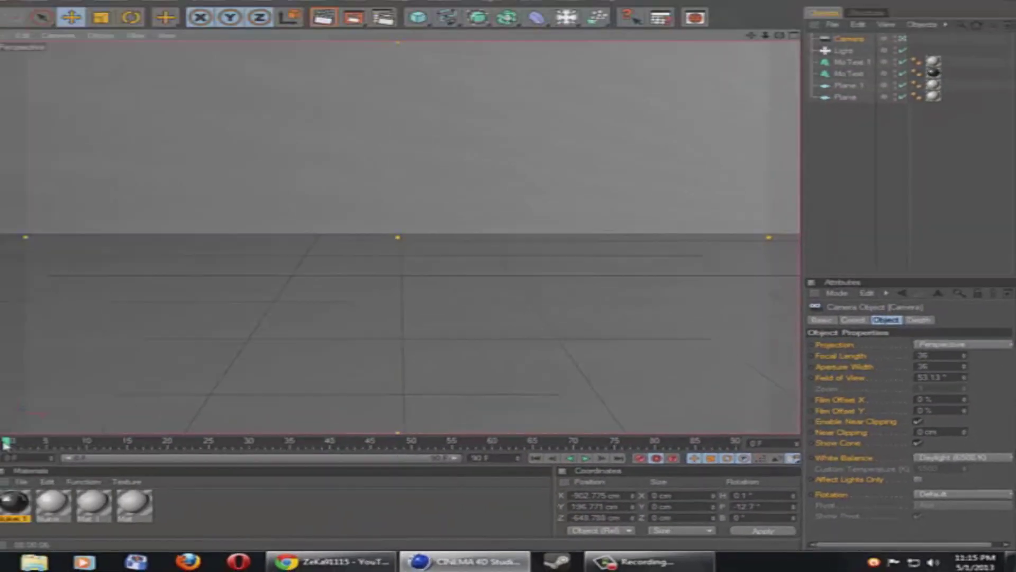
drag(43, 448, 442, 451)
drag(760, 53, 794, 53)
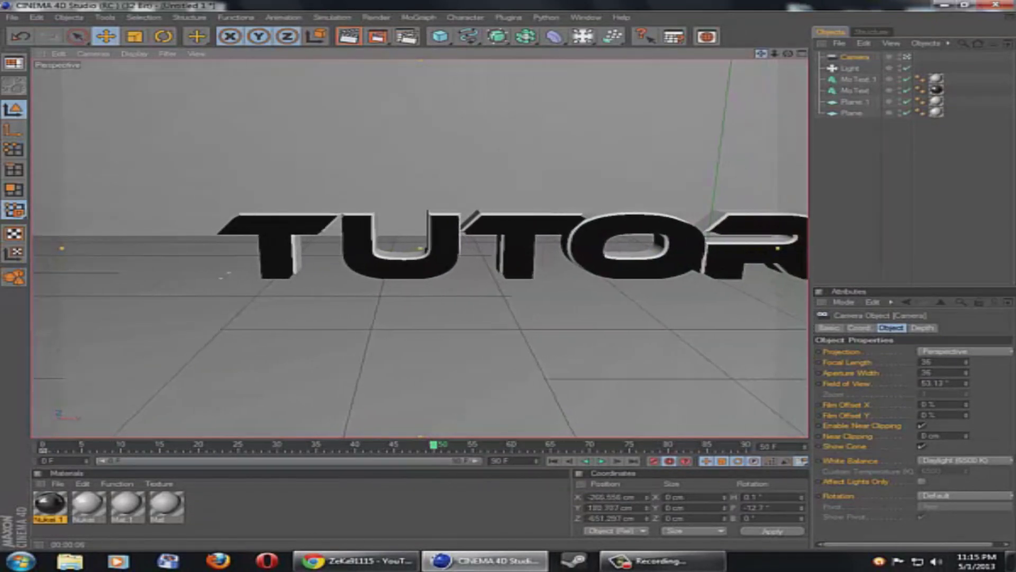
drag(794, 54, 815, 53)
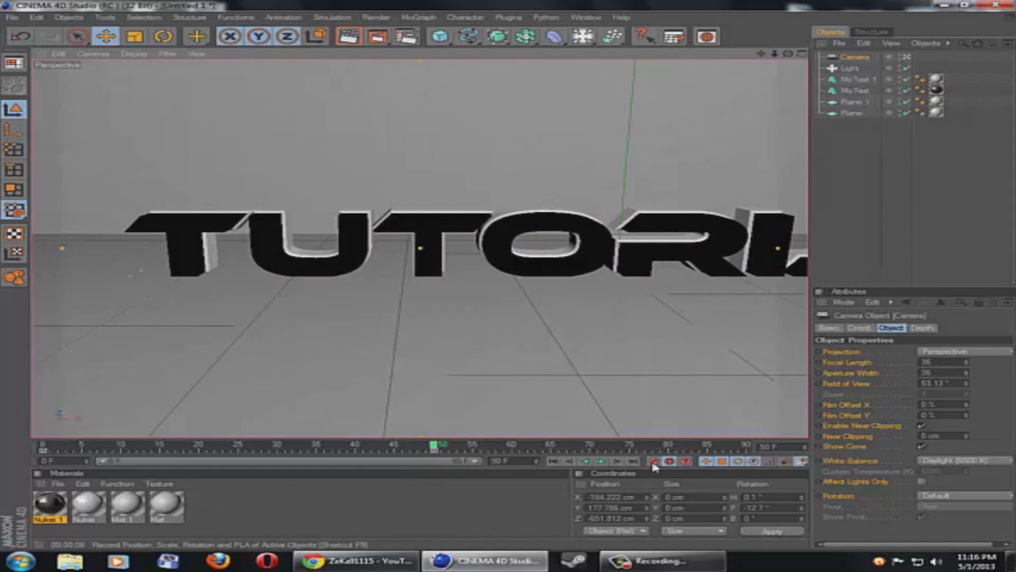
click(406, 449)
mouse_move(406, 448)
mouse_down()
mouse_move(130, 449)
mouse_move(433, 448)
mouse_up()
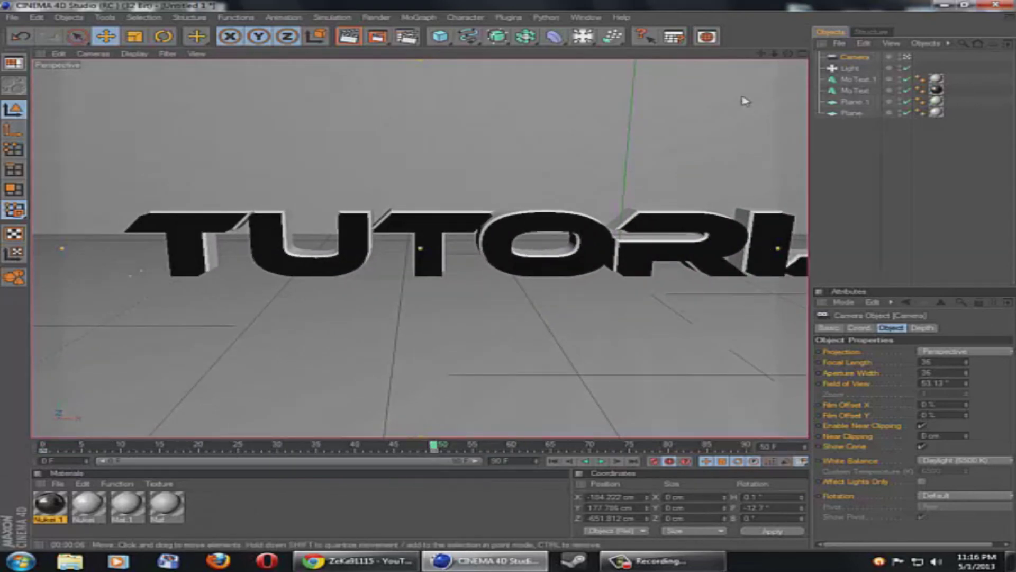
Step: Key the camera pulled back to frame all of TUTORIJAL, preview playback, and clear the end-frame value
drag(760, 54, 285, 55)
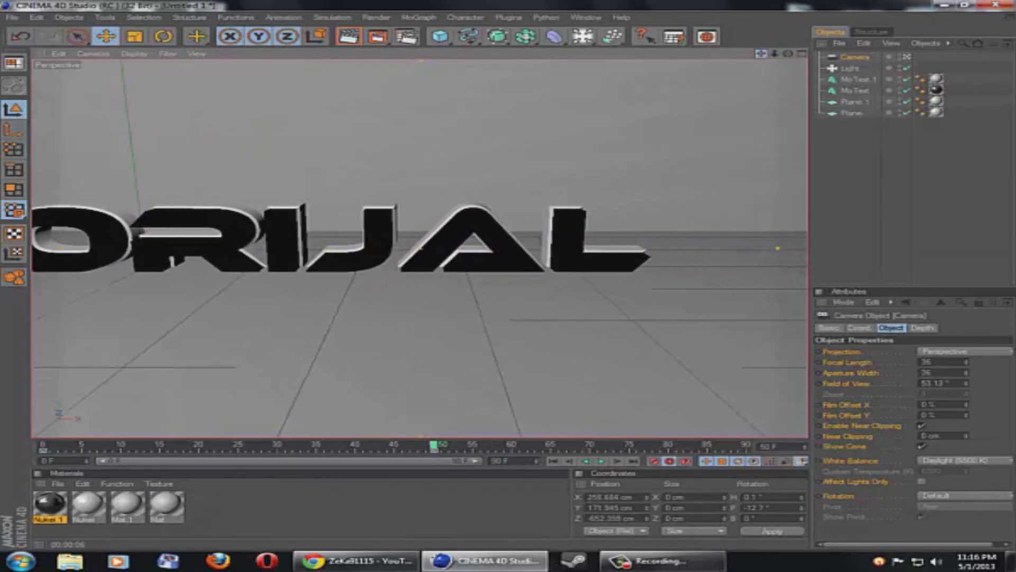
drag(760, 53, 587, 355)
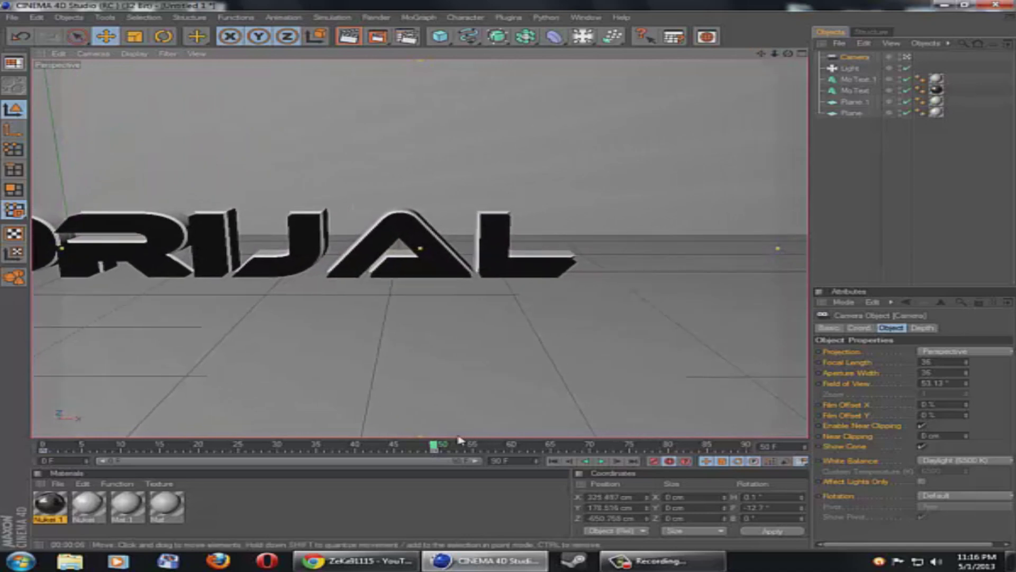
drag(459, 440, 453, 448)
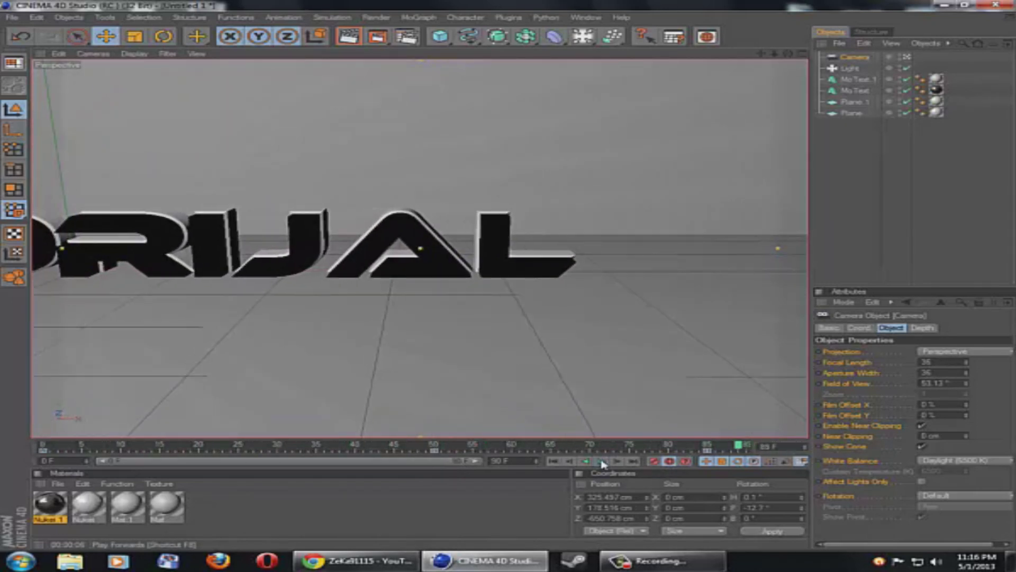
drag(761, 53, 593, 466)
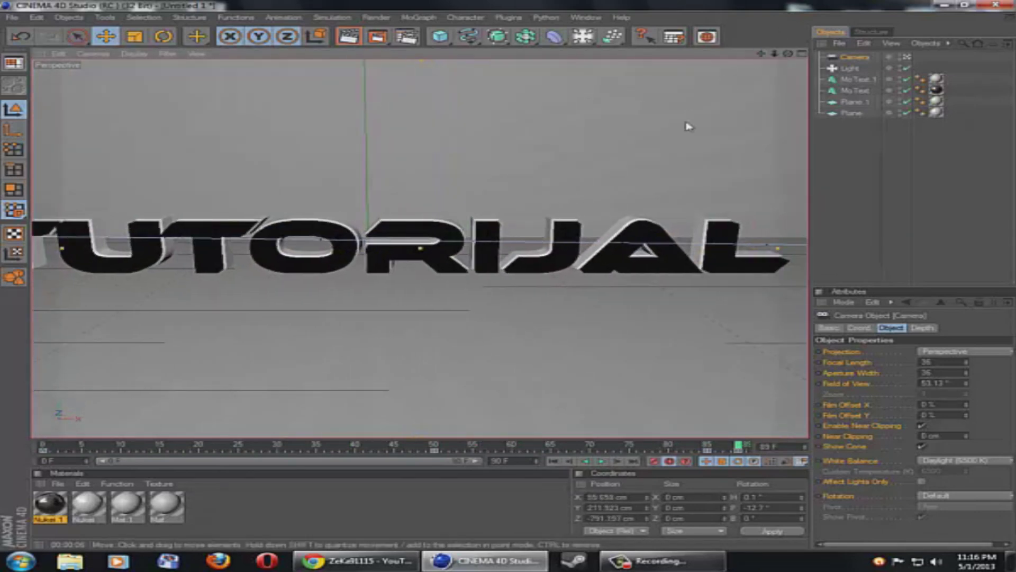
click(600, 461)
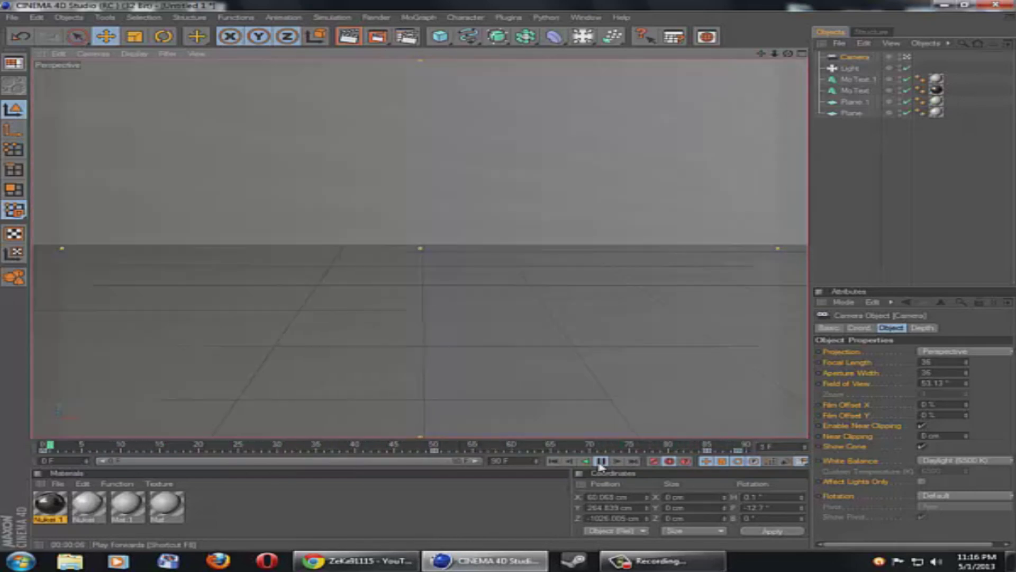
click(601, 462)
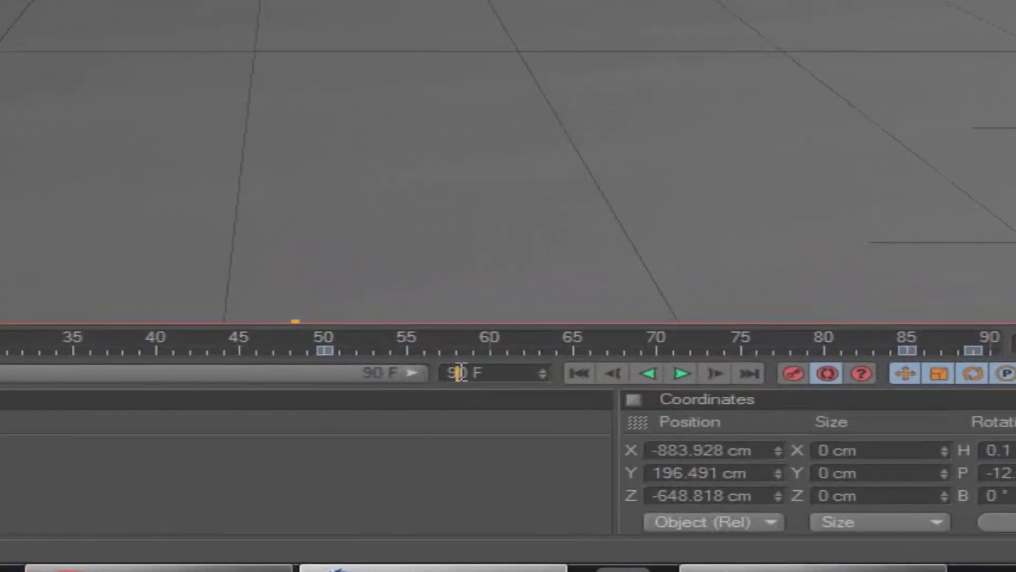
key(BackSpace)
Step: Set the animation length to 150 frames, show the full timeline, and turn off Autokeying
text(15)
key(Return)
drag(218, 380, 521, 377)
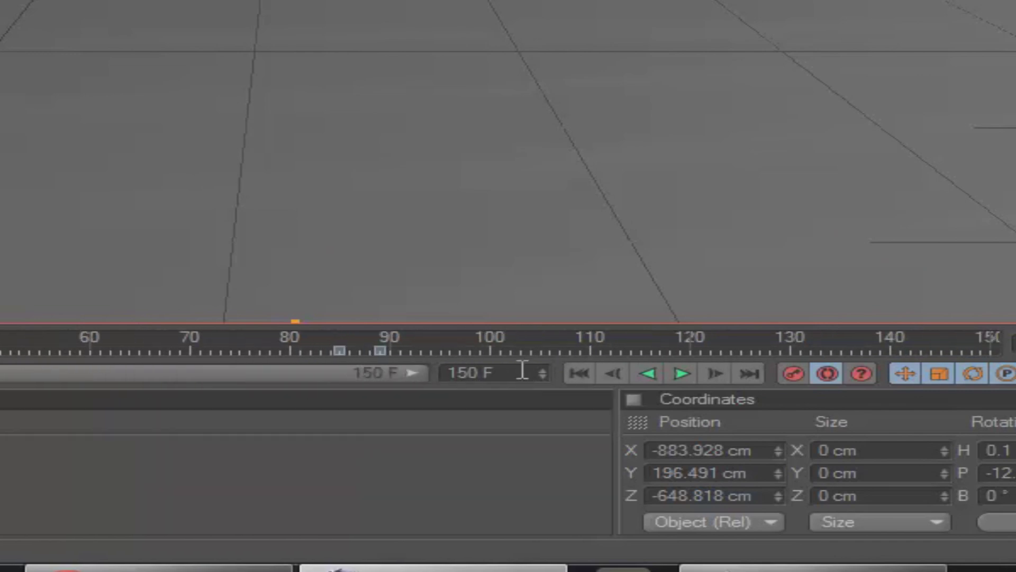
click(827, 374)
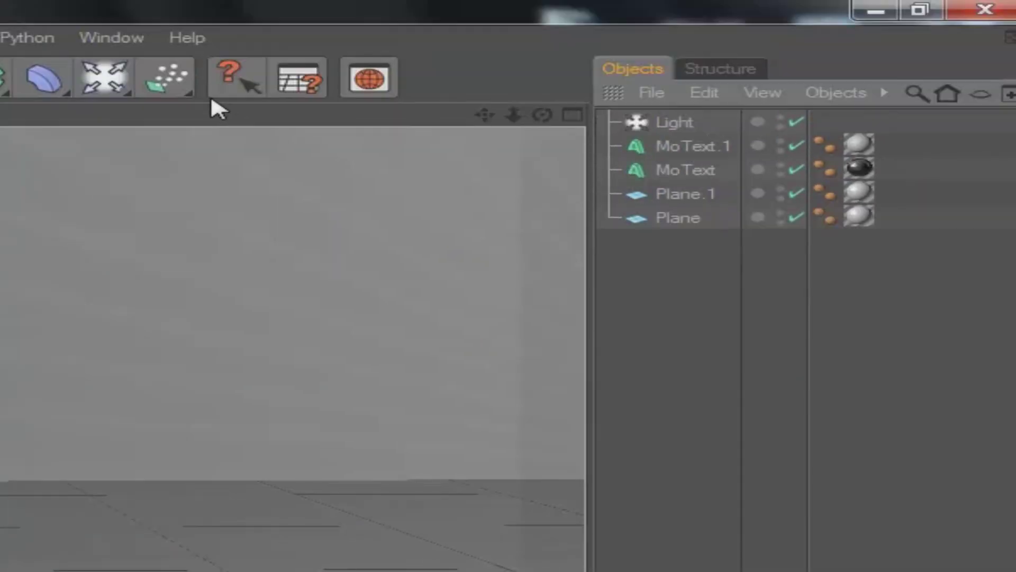
Step: Add a new camera, view through it with Autokeying on at frame 0, and select the Plane floor
click(108, 80)
click(225, 226)
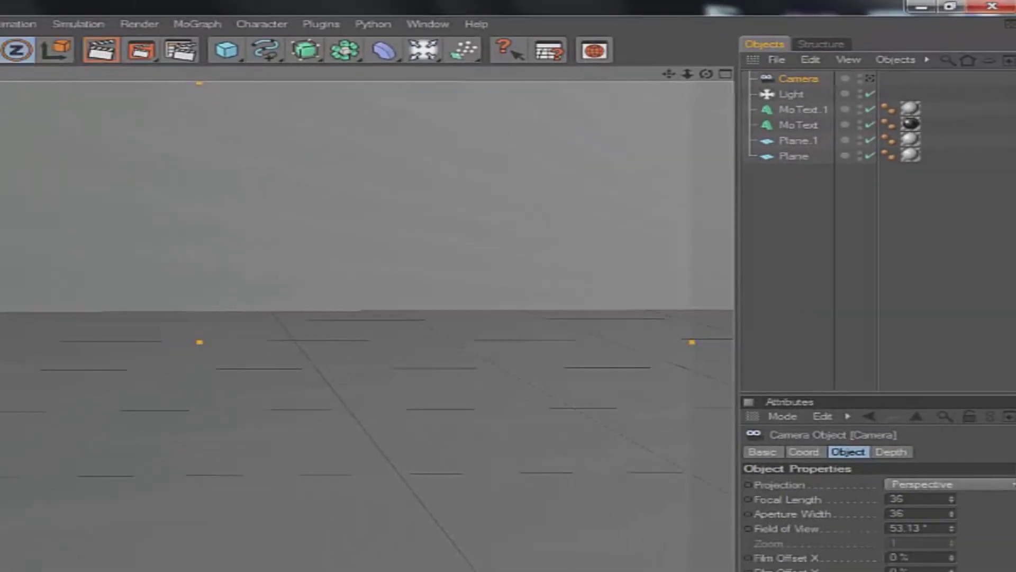
click(93, 54)
click(189, 72)
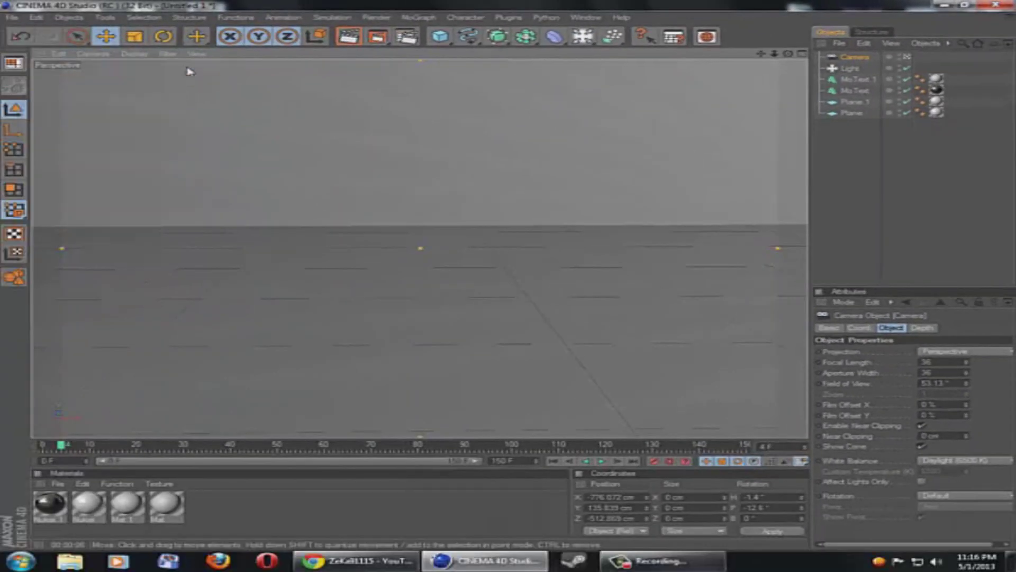
click(670, 461)
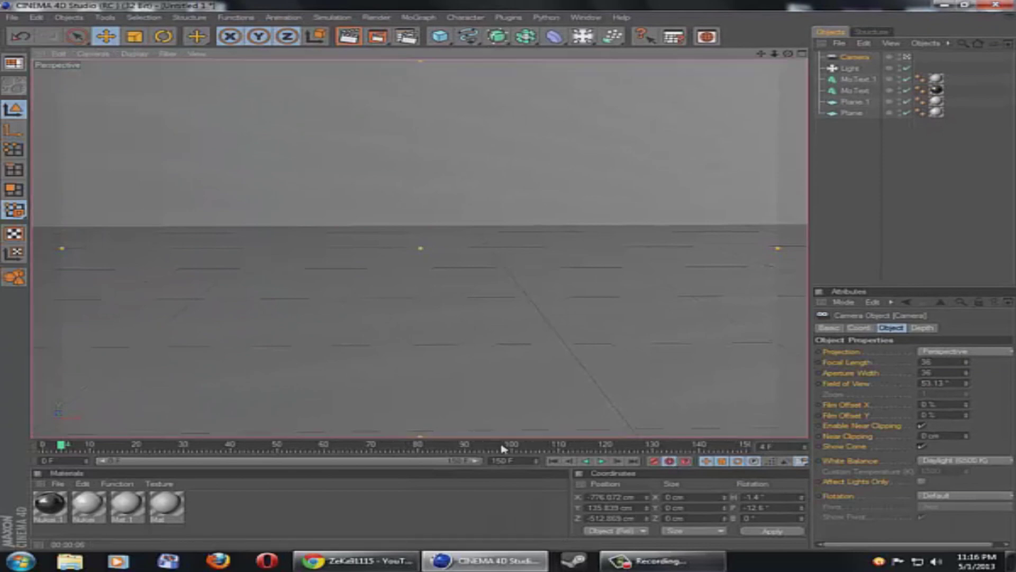
drag(57, 447, 19, 448)
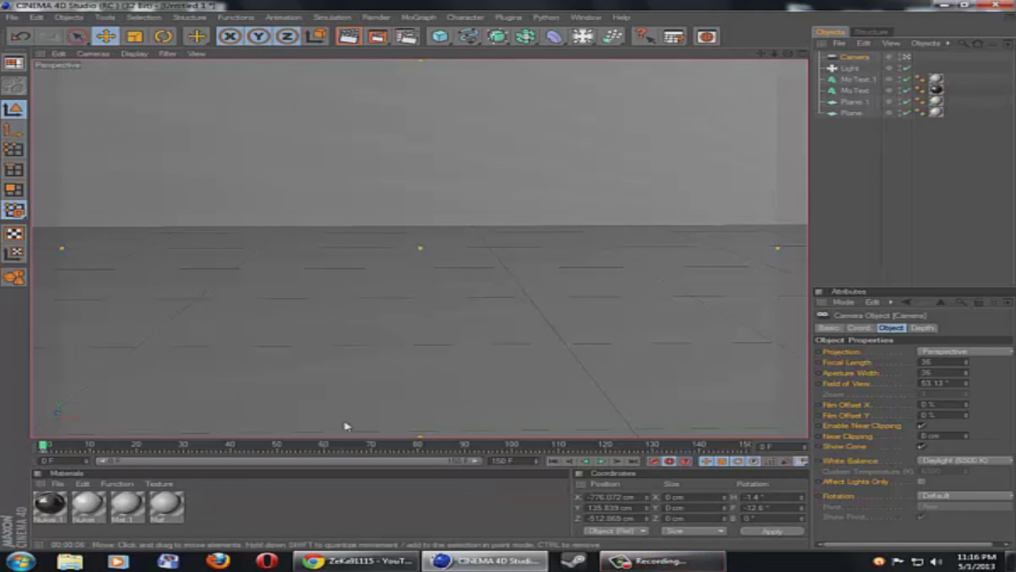
click(662, 560)
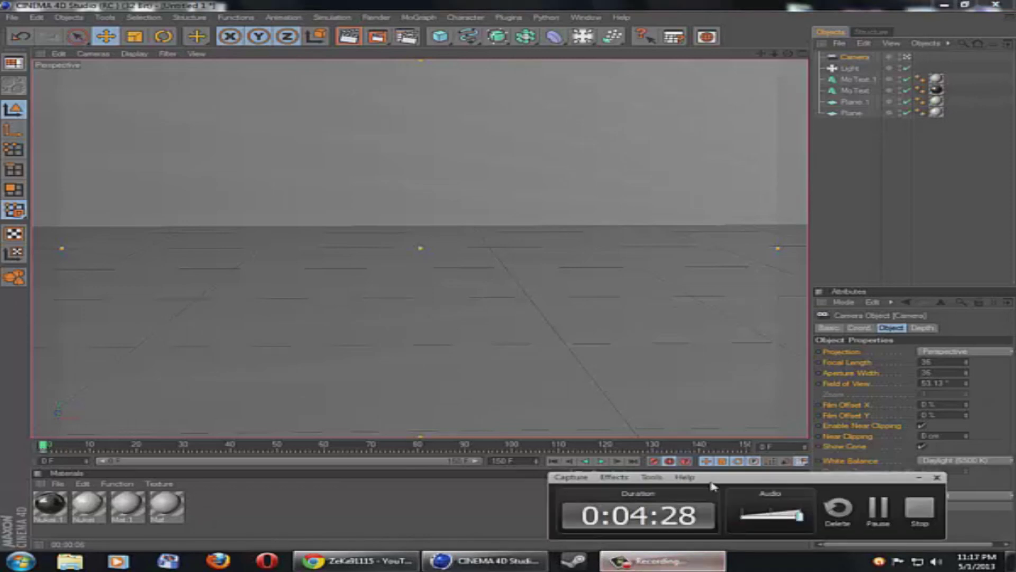
click(537, 343)
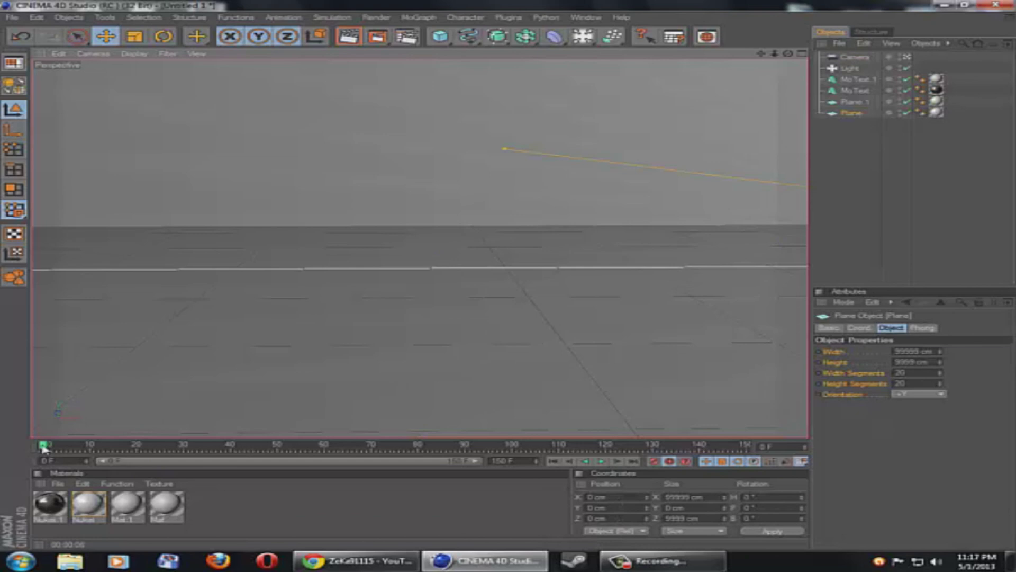
Step: Move ahead in the timeline and pan the camera to frame the TUTOR letters
drag(43, 447, 231, 445)
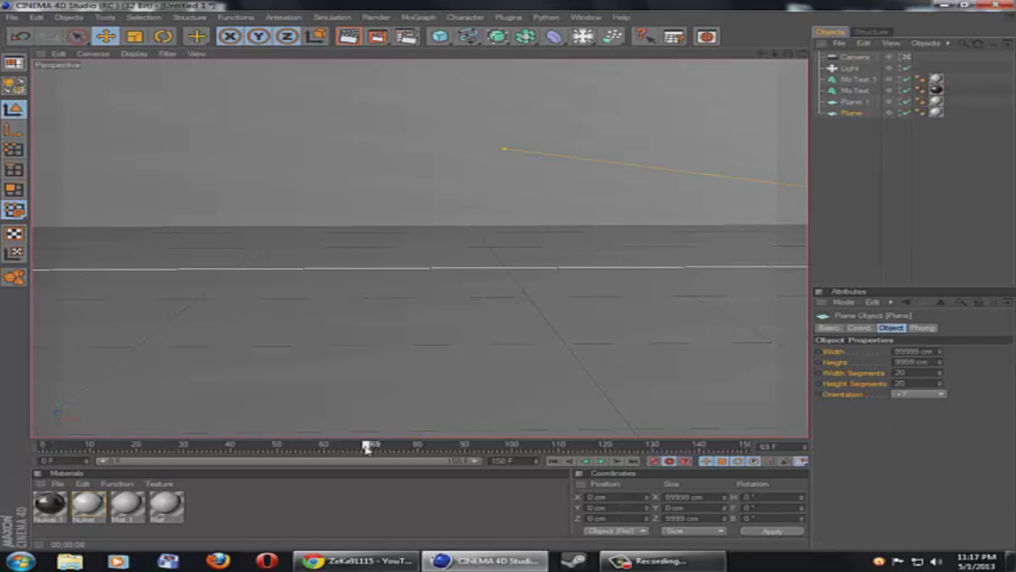
drag(760, 54, 730, 54)
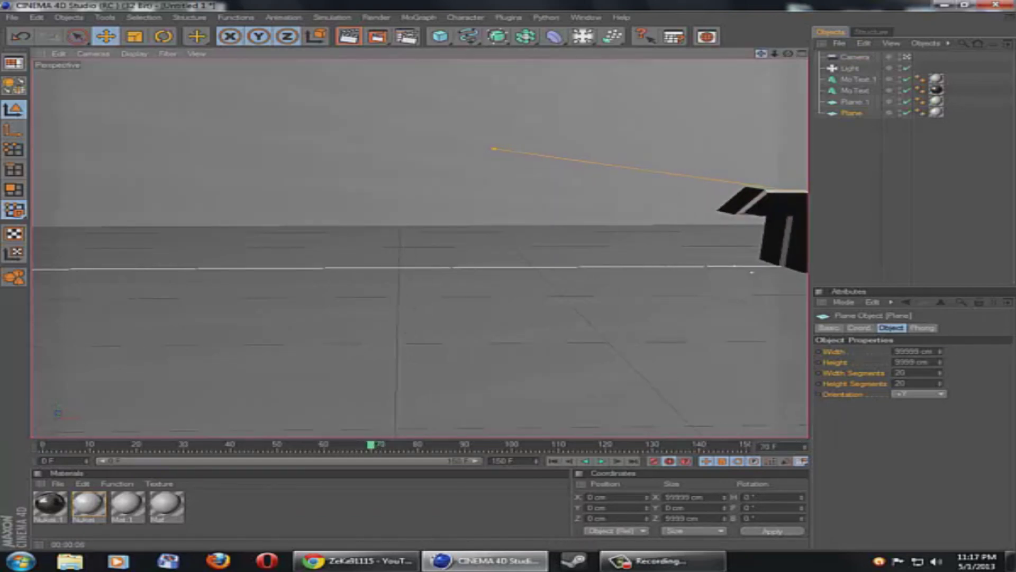
drag(511, 274, 69, 279)
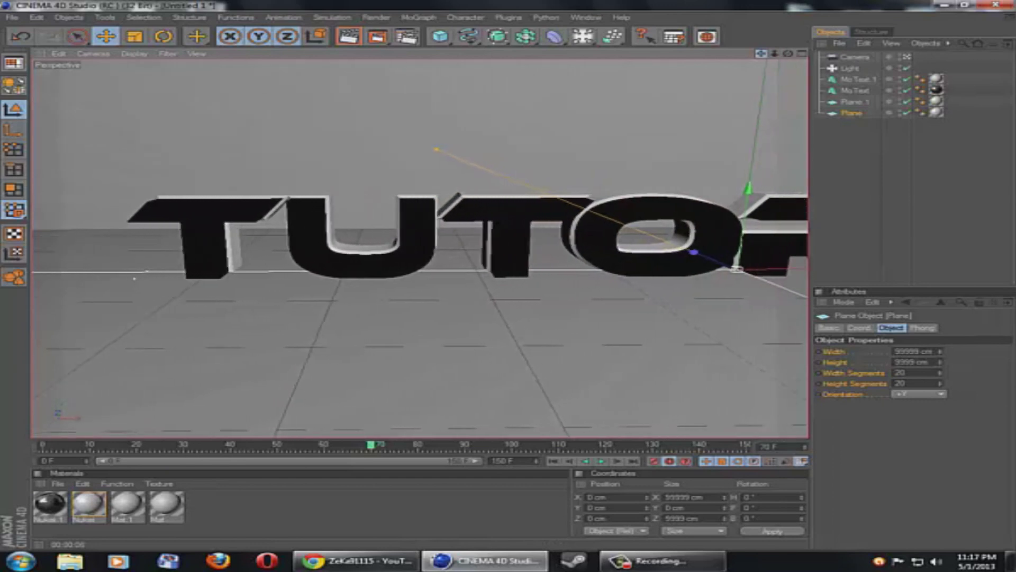
drag(760, 53, 683, 342)
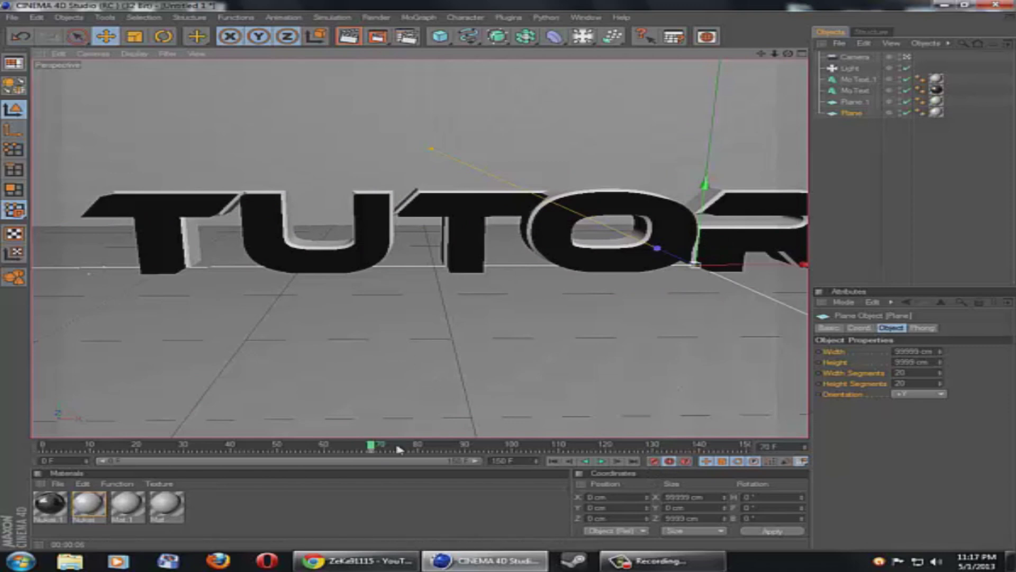
Step: Pan the camera to the ORIJAL end at frame 112, then recentre on TUTORIJAL at frame 145
drag(372, 446, 598, 448)
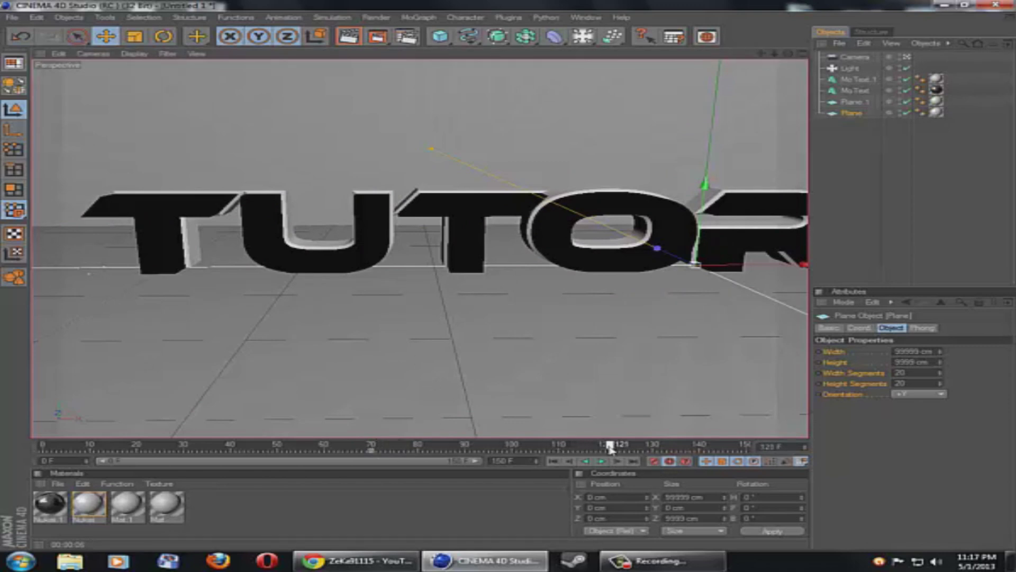
drag(761, 54, 857, 58)
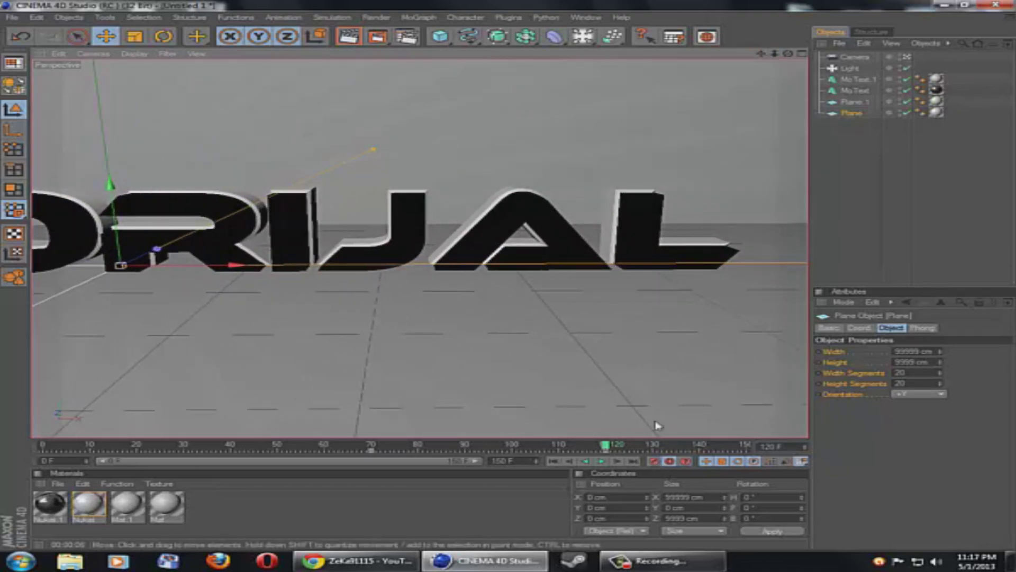
drag(606, 446, 749, 450)
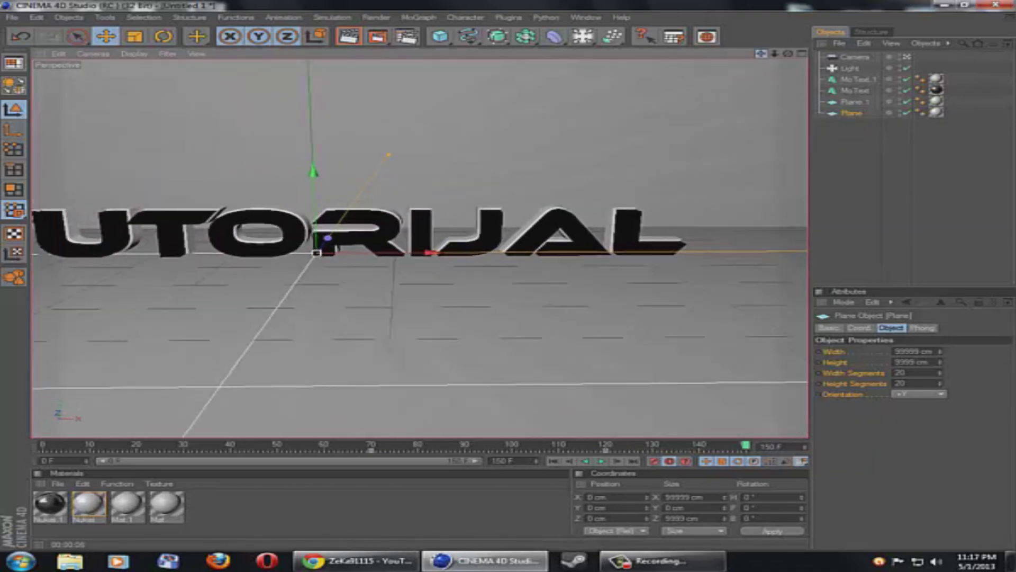
drag(757, 57, 689, 58)
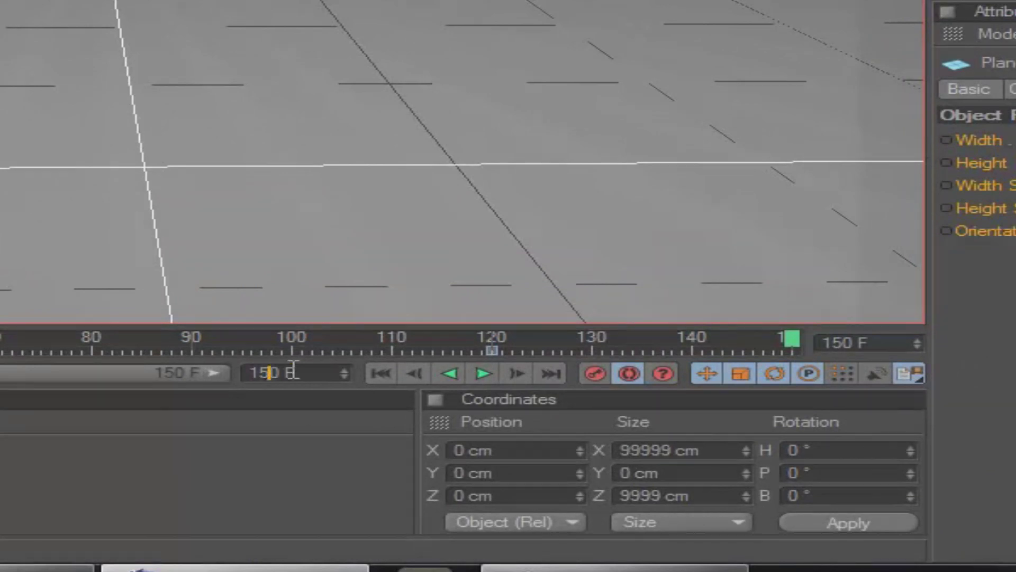
key(BackSpace)
Step: Set the animation's last frame to 180, extend the timeline range, and scrub near frame 150
text(8)
key(Return)
drag(119, 374, 280, 370)
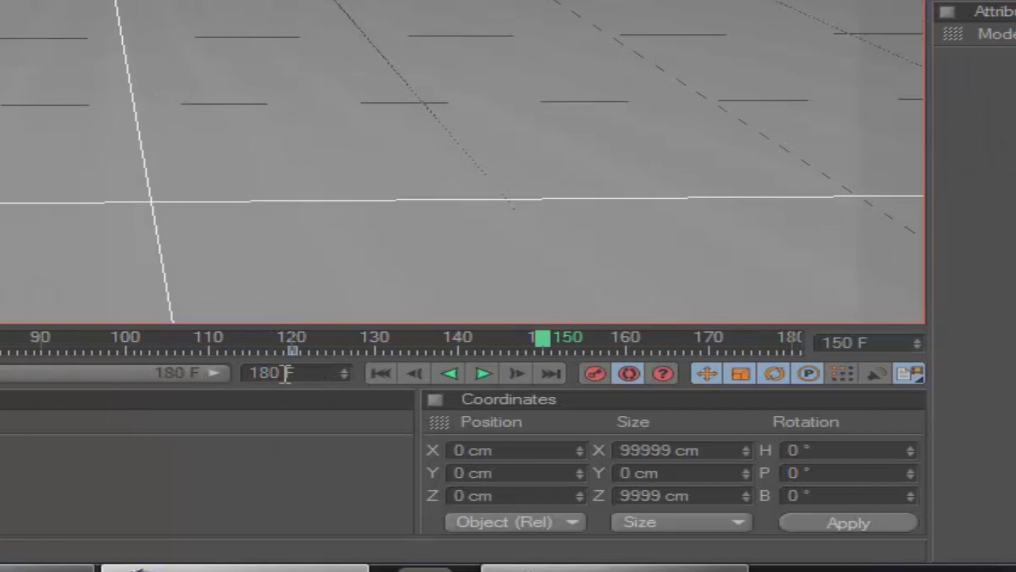
mouse_move(601, 344)
mouse_down()
mouse_move(305, 341)
mouse_move(546, 344)
mouse_up()
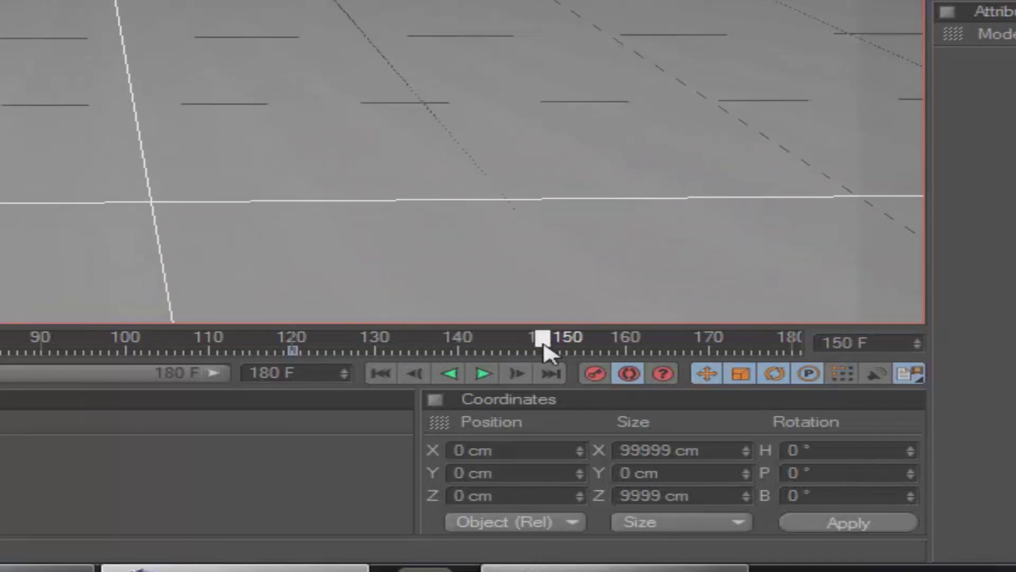
Step: Record a keyframe at frame 150, preview playback, and show the Render Settings Output page
click(597, 368)
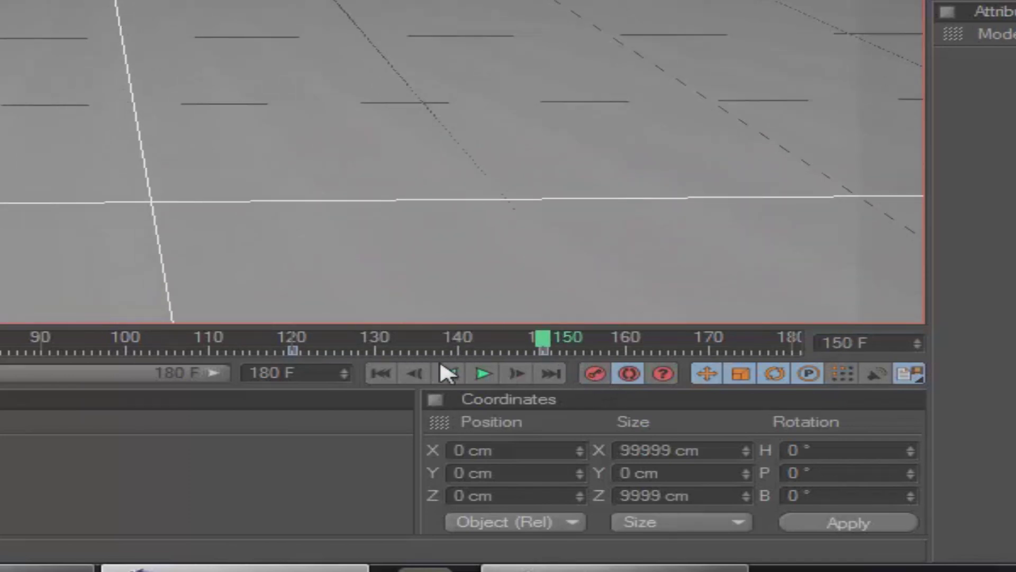
click(482, 371)
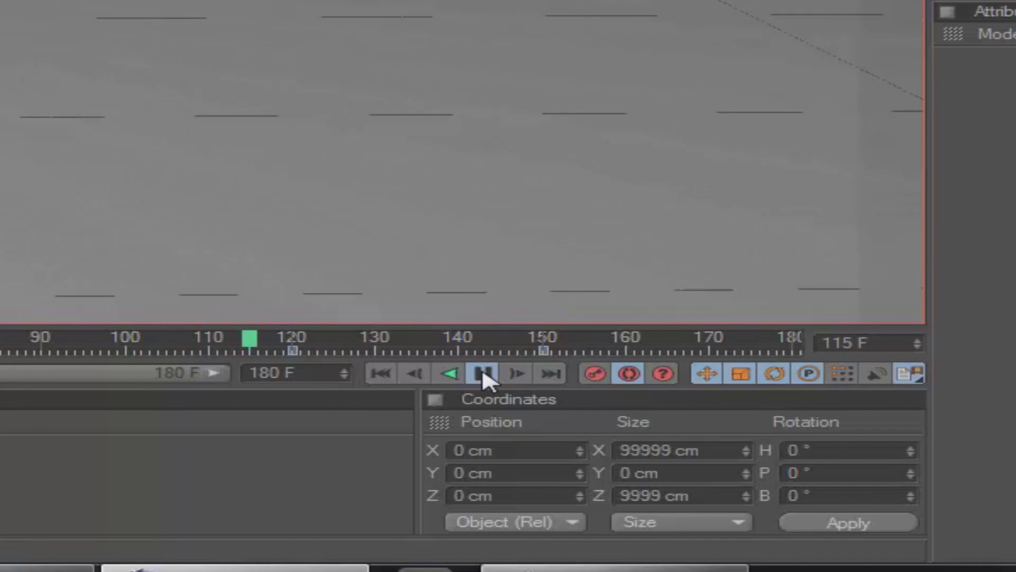
click(482, 371)
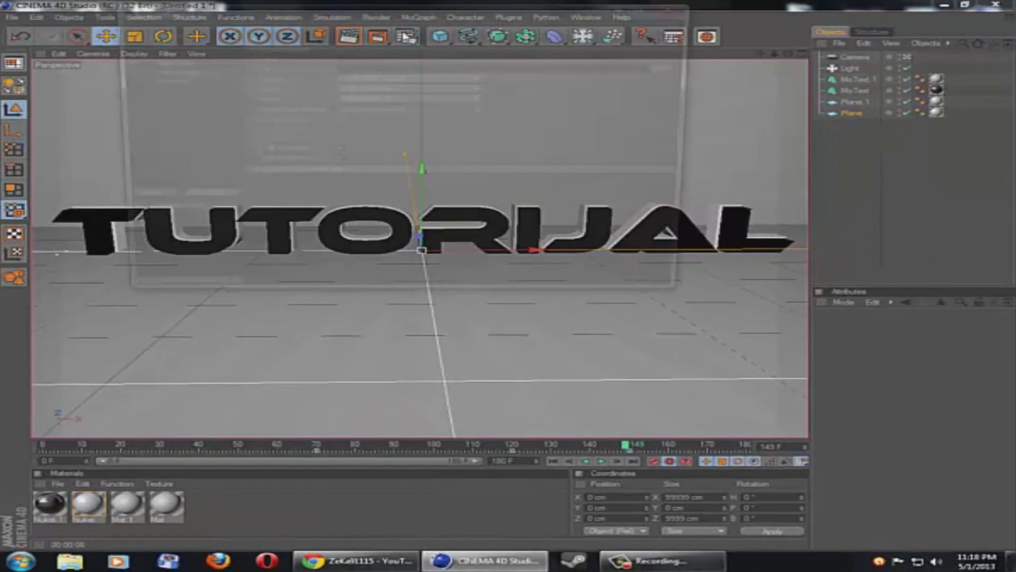
click(324, 36)
click(159, 42)
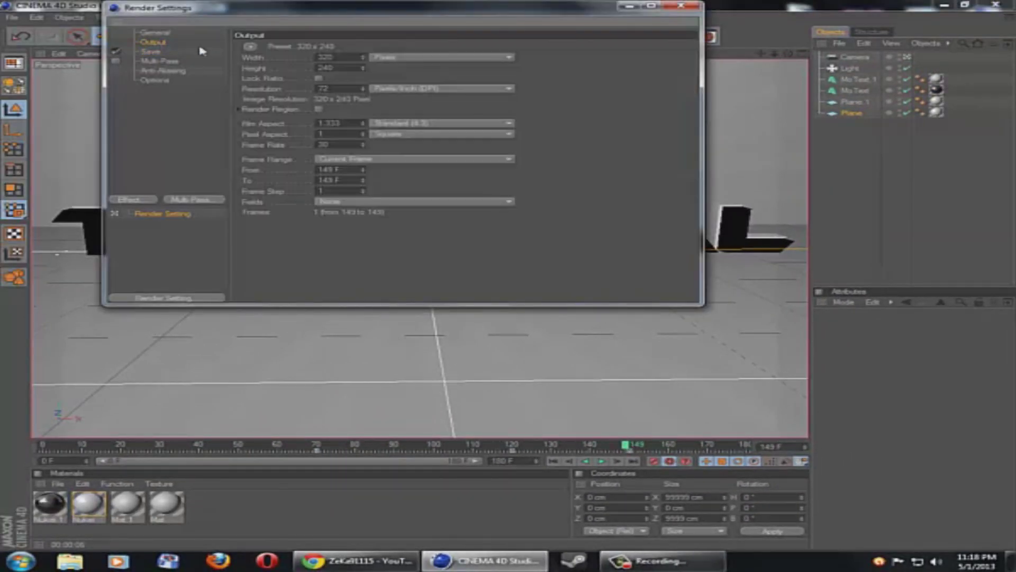
Step: Apply the Film/Video HDV/HDTV 720 29.97 preset for 1280 x 720 at 29.97 fps
click(251, 48)
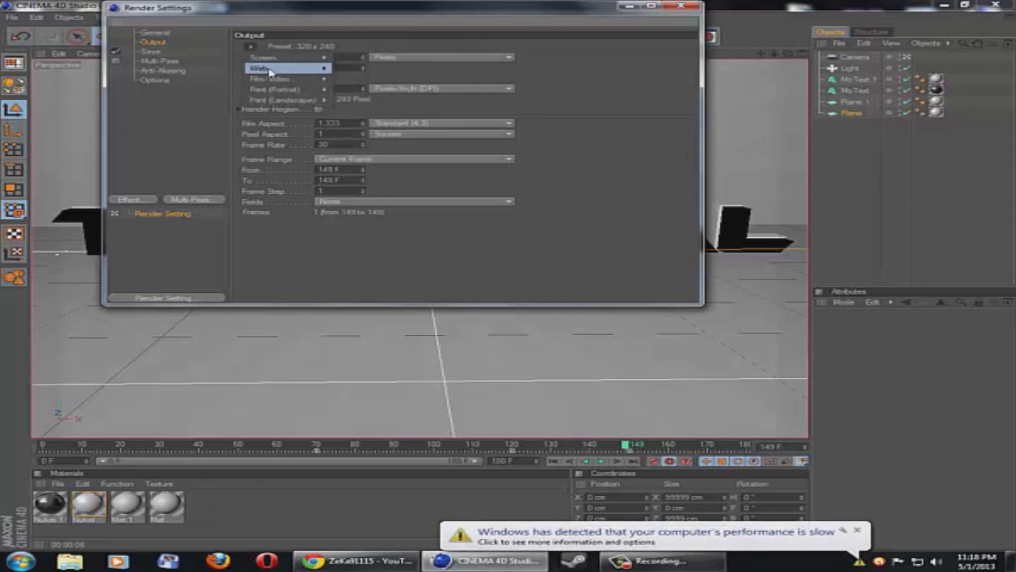
mouse_move(274, 79)
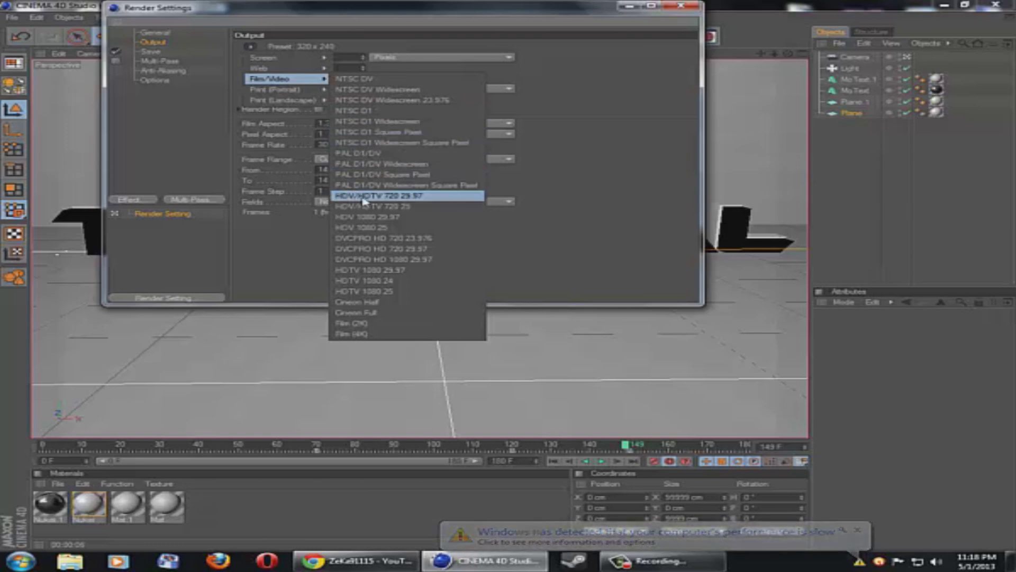
click(410, 197)
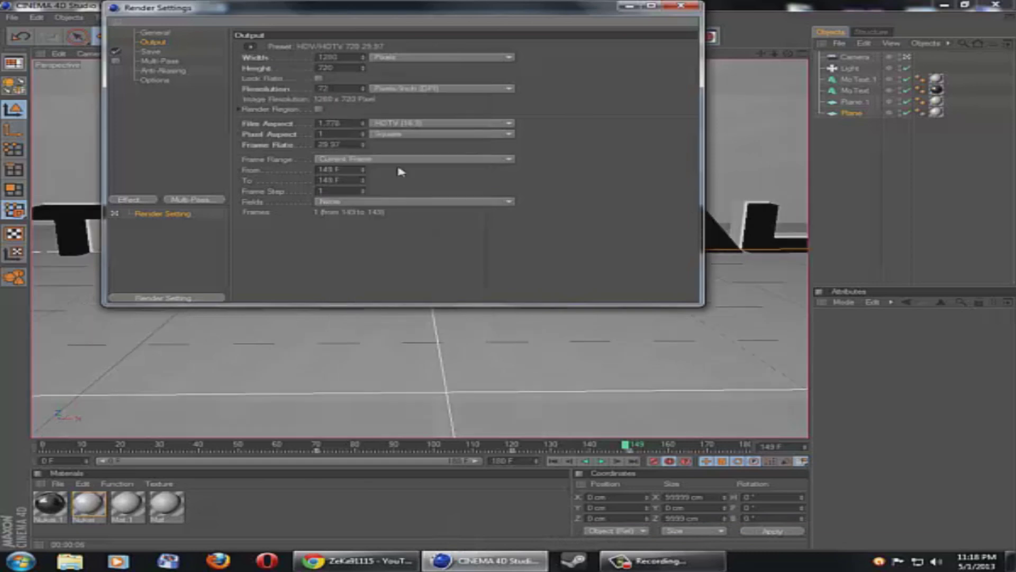
click(351, 160)
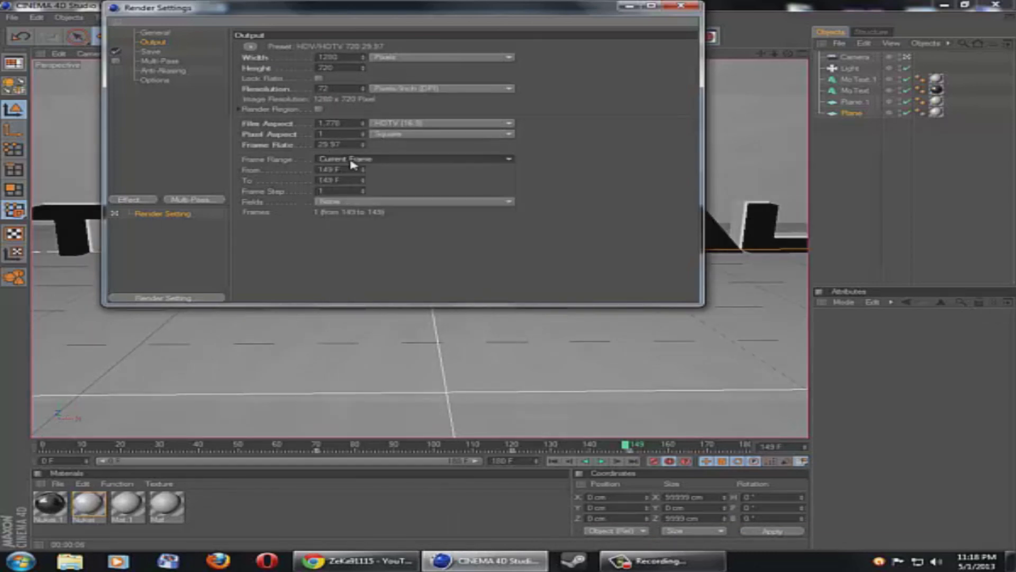
click(153, 52)
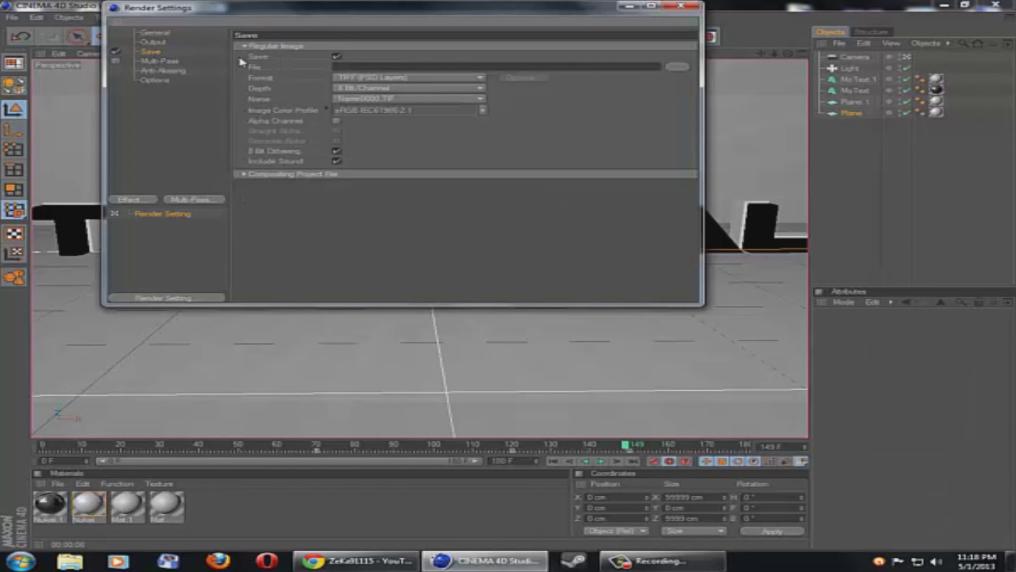
Step: Save the render to 'tutorijal' on the Desktop as a QuickTime Movie, then close Render Settings
click(677, 67)
text(tutorijal)
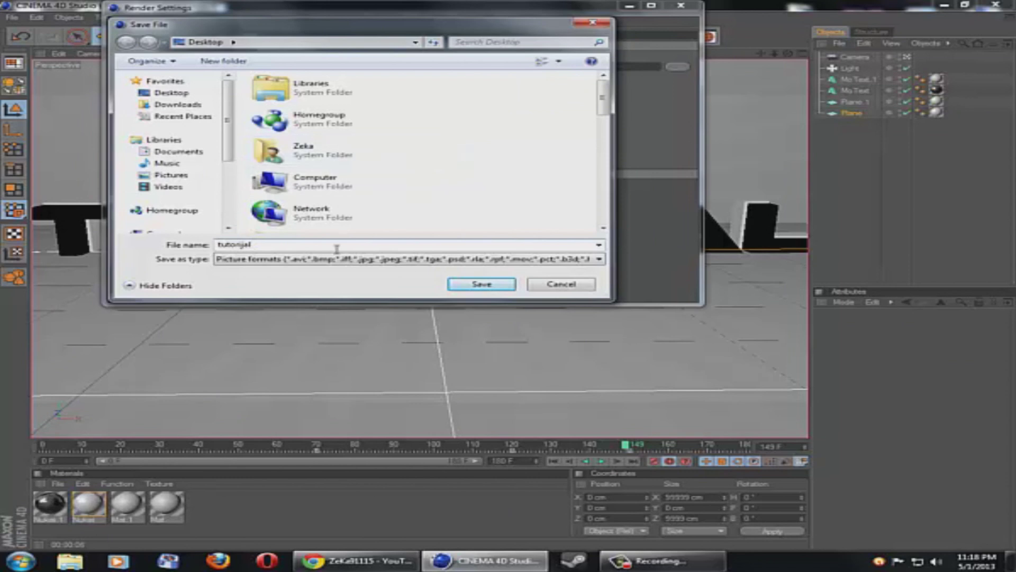
click(331, 259)
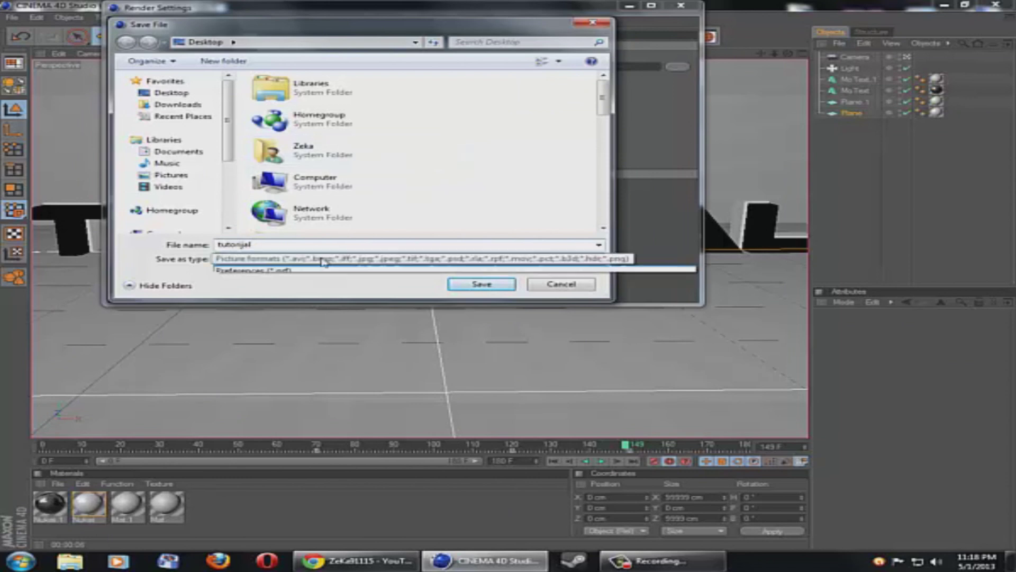
click(299, 270)
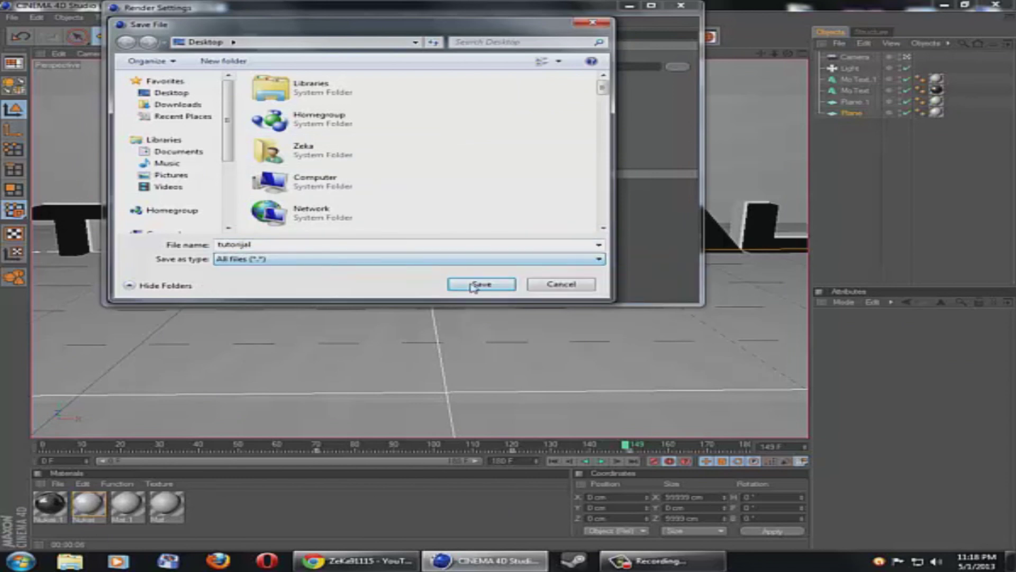
click(476, 286)
click(373, 79)
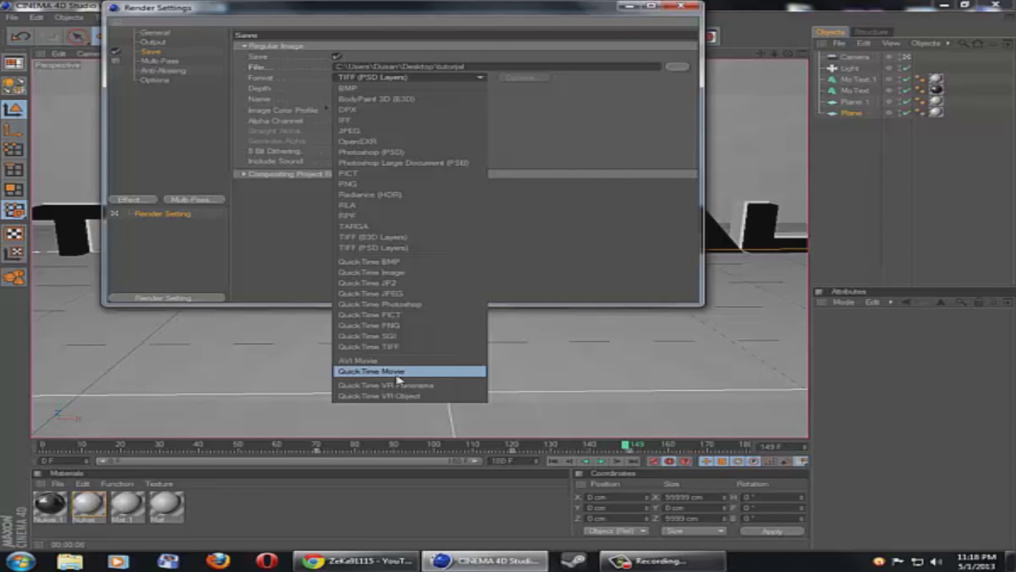
click(397, 373)
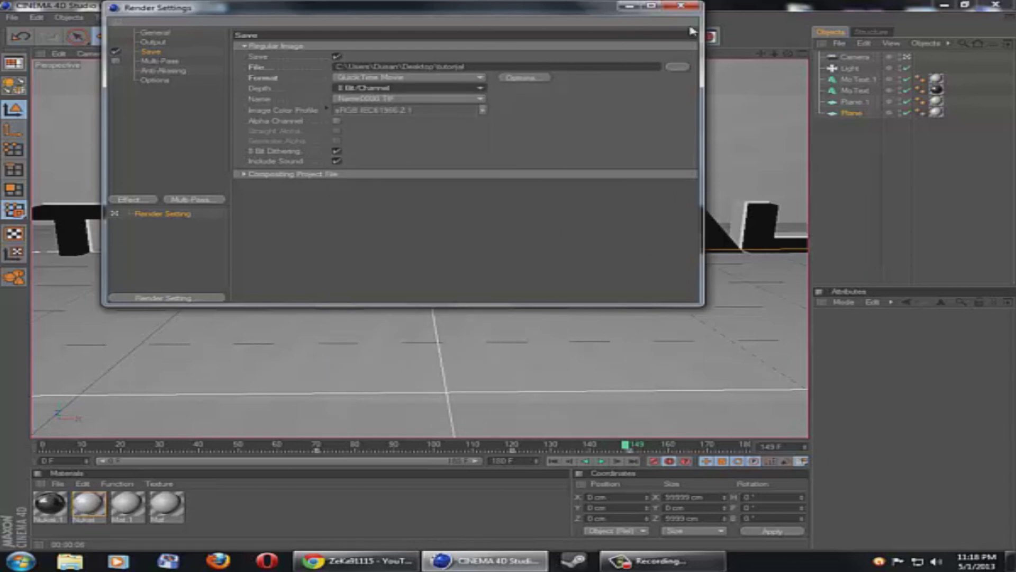
click(683, 5)
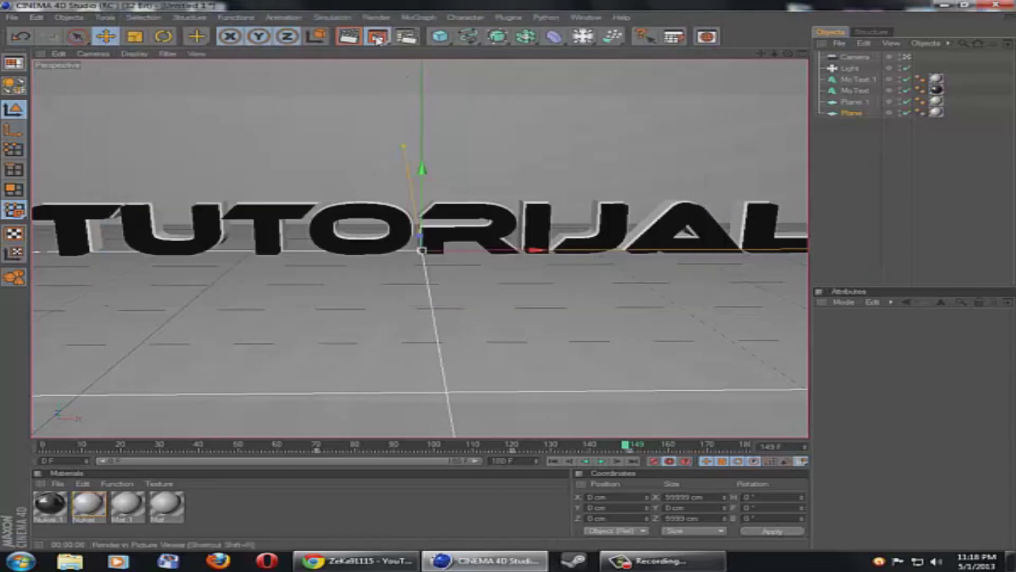
click(378, 38)
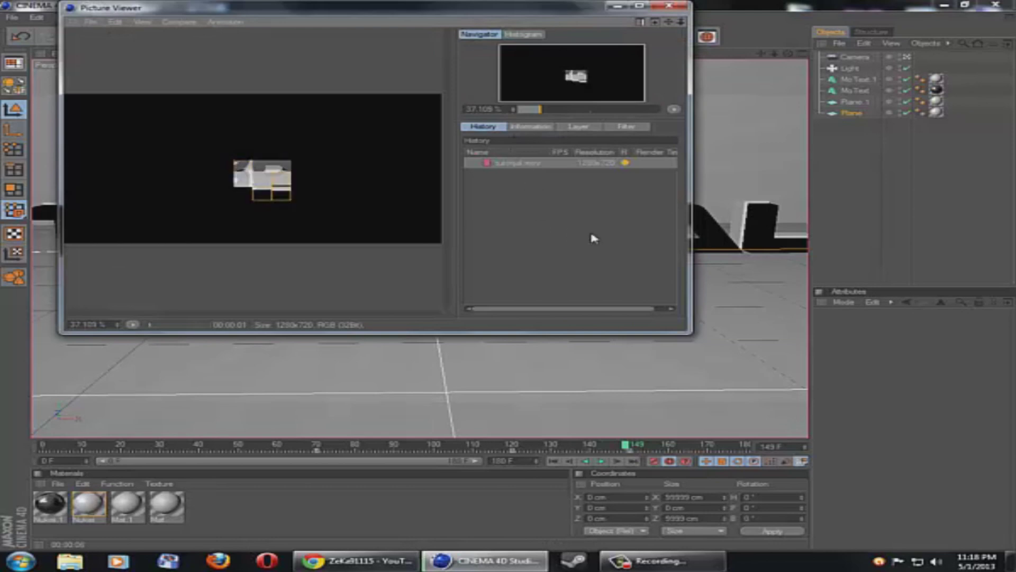
click(676, 10)
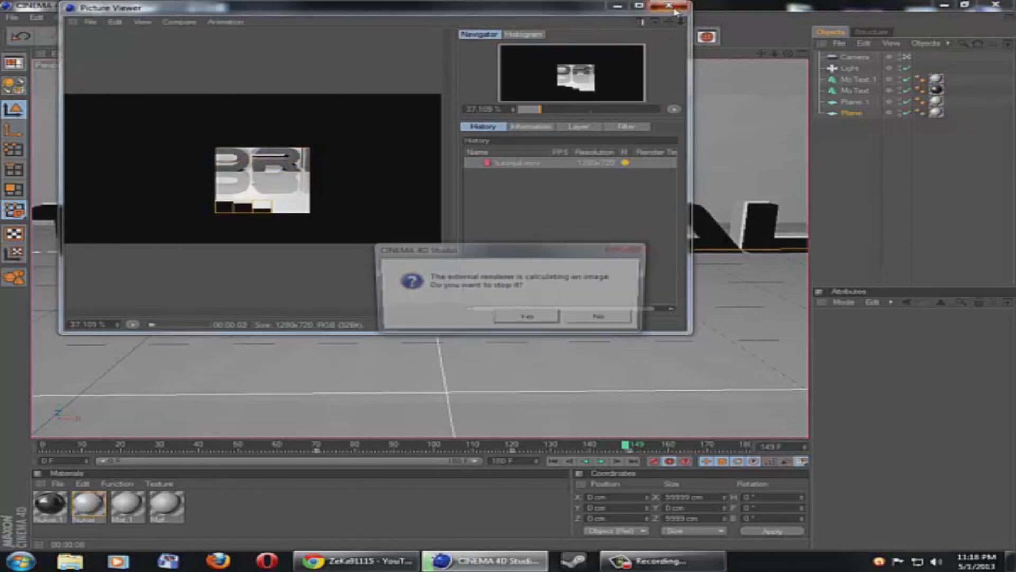
click(556, 320)
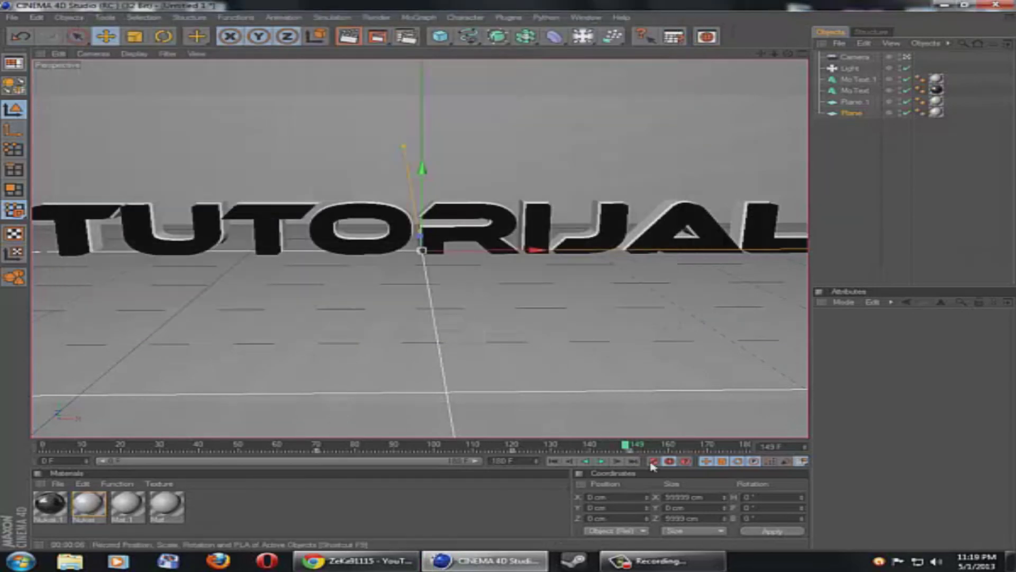
click(602, 462)
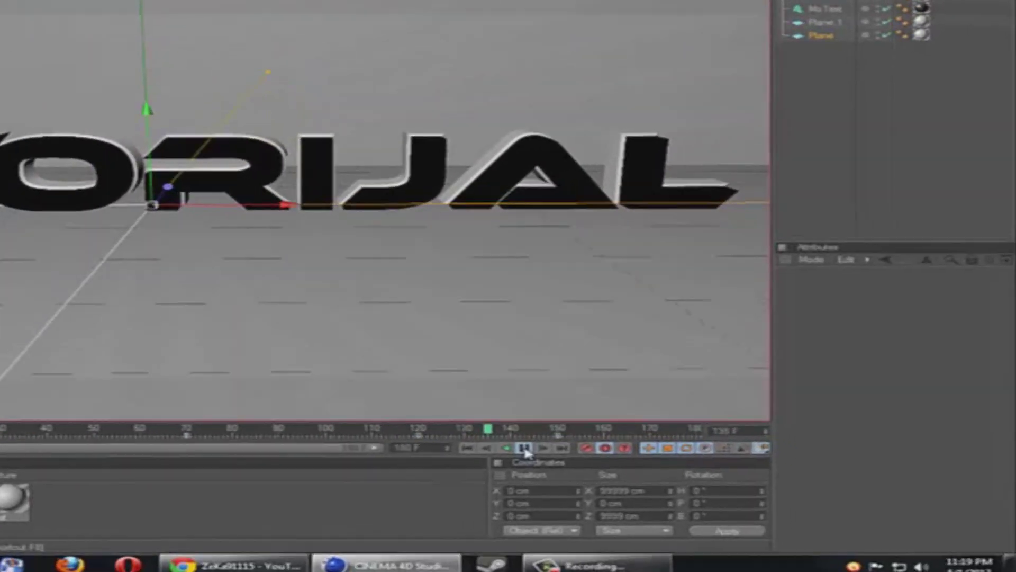
Step: Stop the animation preview at around frame 156
click(602, 462)
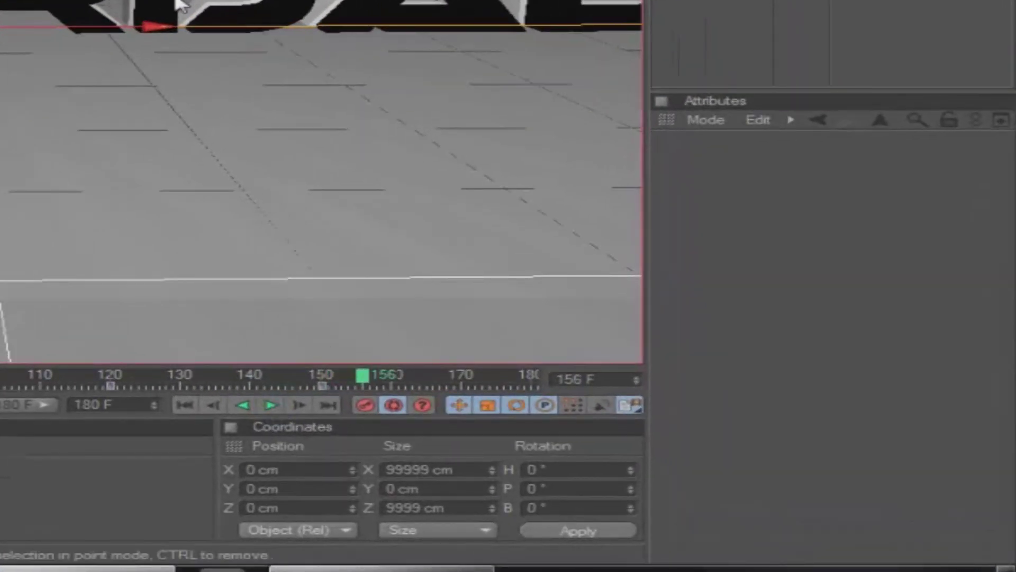
click(296, 567)
click(767, 484)
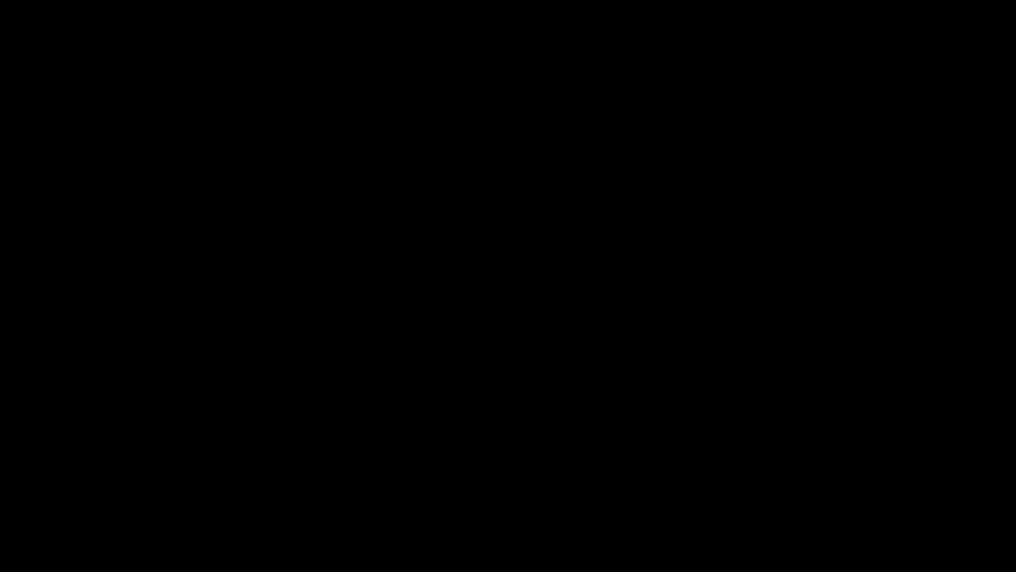